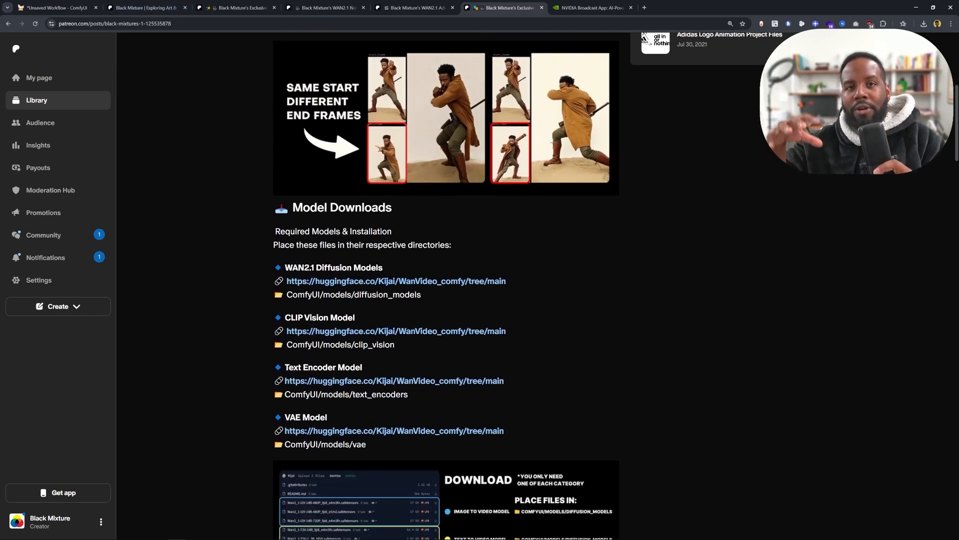
scroll(253, 314, "down", 20)
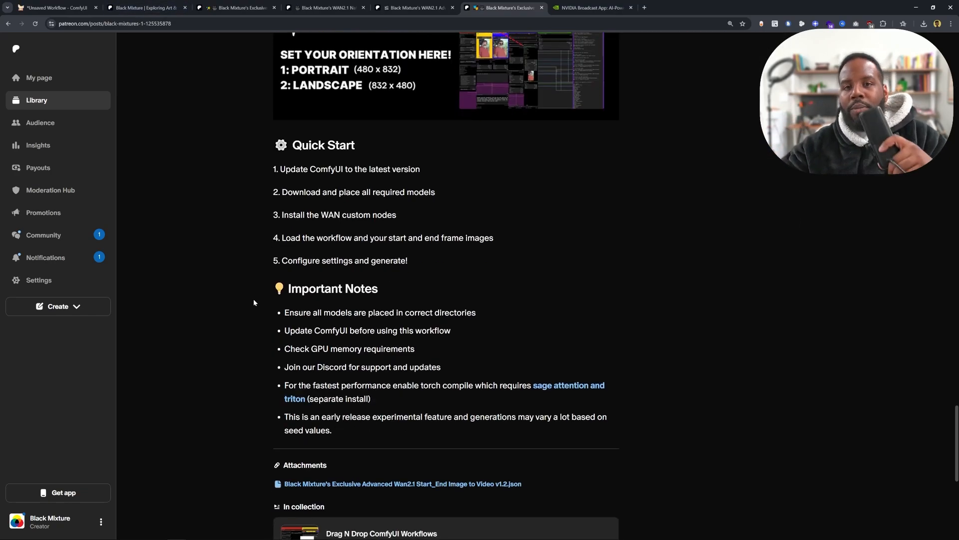
- Scroll through the Patreon post for the Advanced Wan2.1 Start/End Image to Video workflow
scroll(254, 298, "up", 8)
scroll(254, 302, "up", 7)
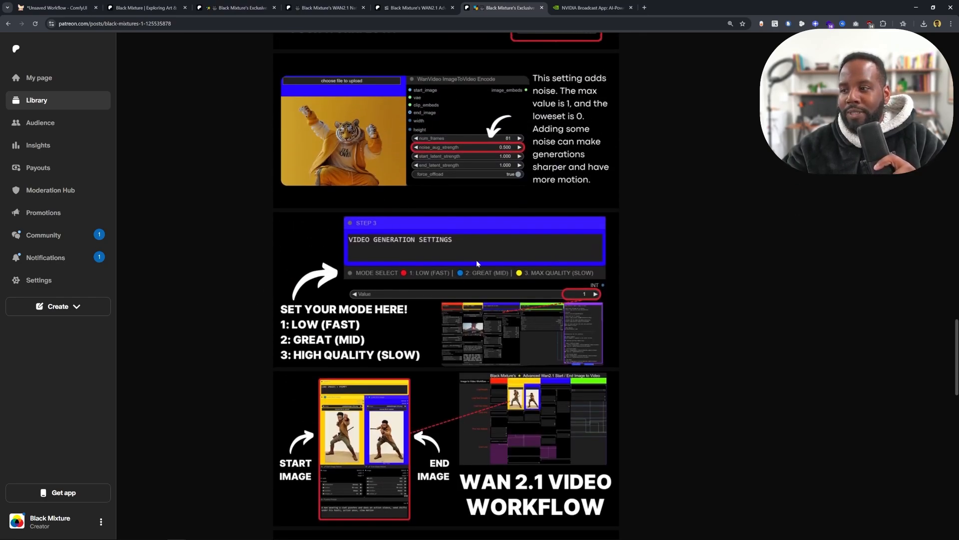
scroll(389, 287, "down", 4)
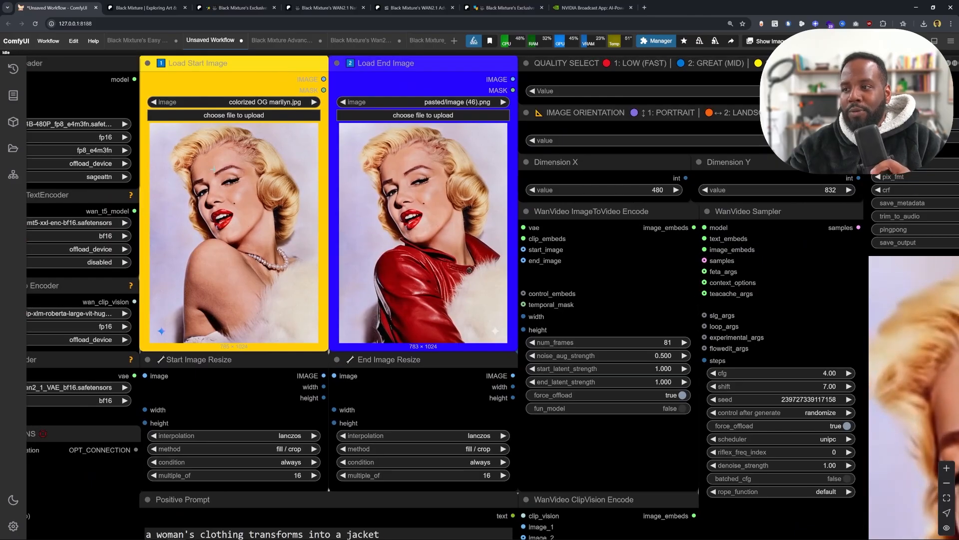
scroll(205, 210, "down", 1)
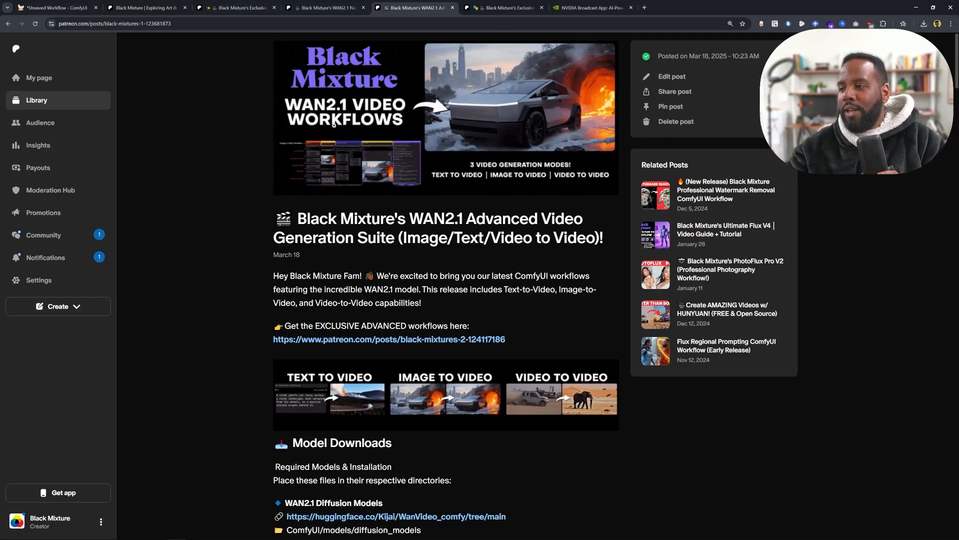
- Highlight the title of the WAN2.1 Advanced Video Generation Suite post and scroll through its contents
left_click_drag(446, 218, 398, 238)
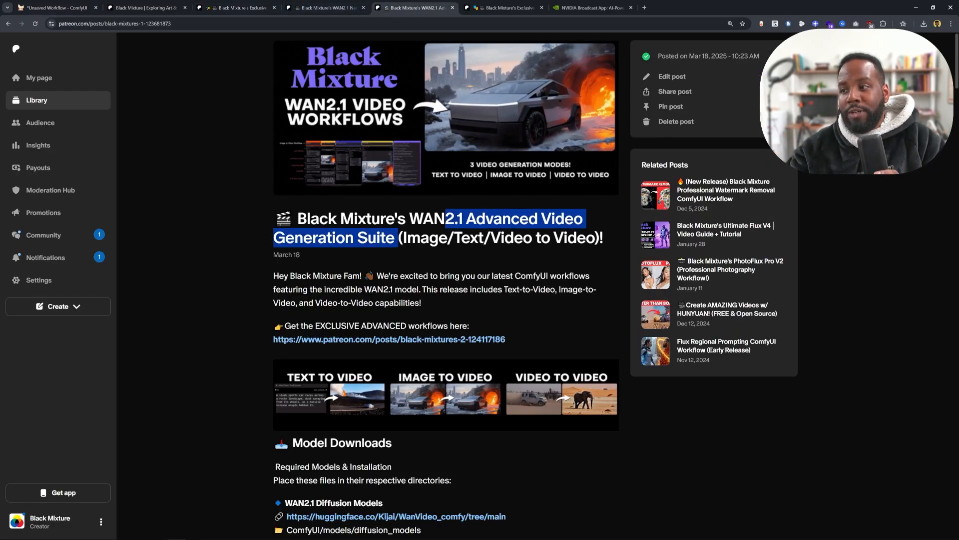
scroll(385, 284, "down", 6)
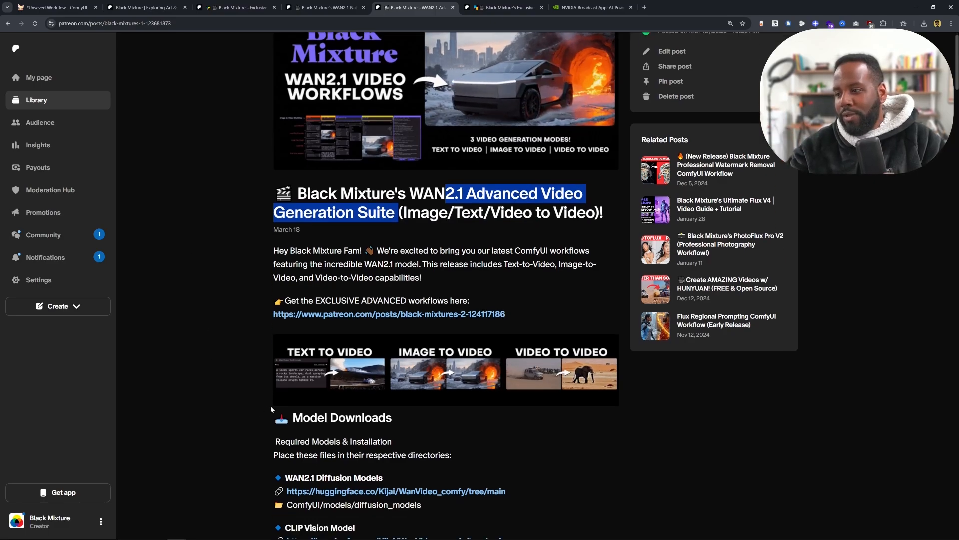
scroll(385, 284, "down", 10)
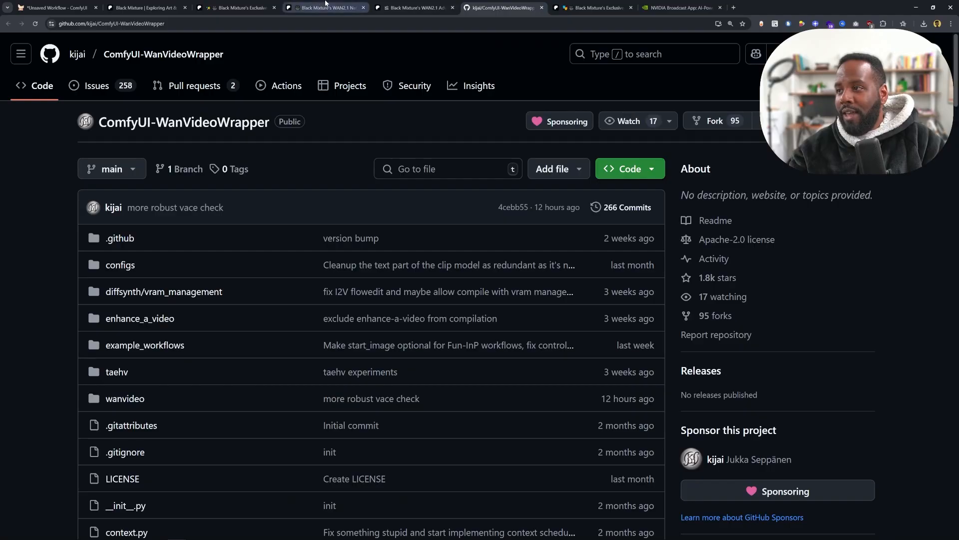
- Open the wanvideo_480p_I2V_endframe example template from the ComfyUI-WanVideoWrapper templates in ComfyUI
left_click(415, 7)
left_click(60, 7)
left_click(138, 7)
left_click(40, 7)
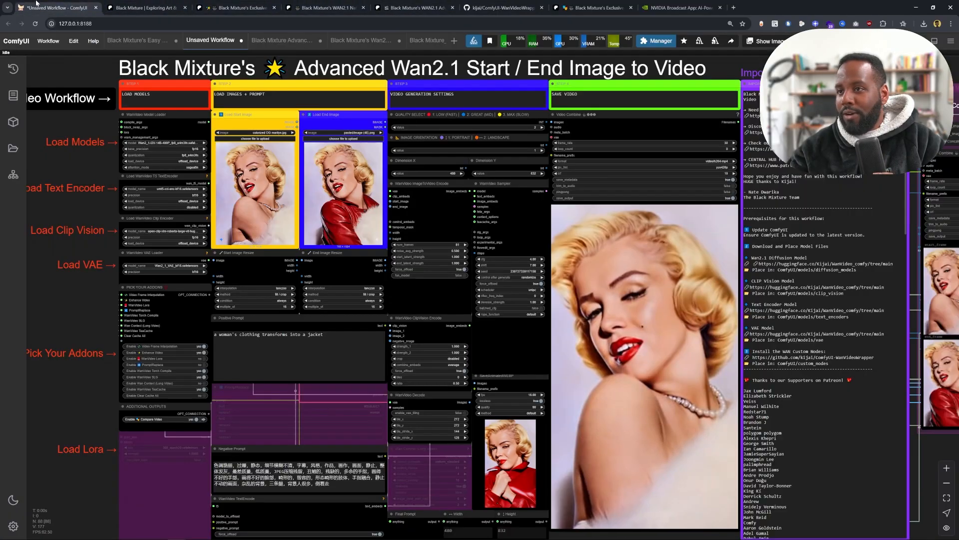
left_click(48, 41)
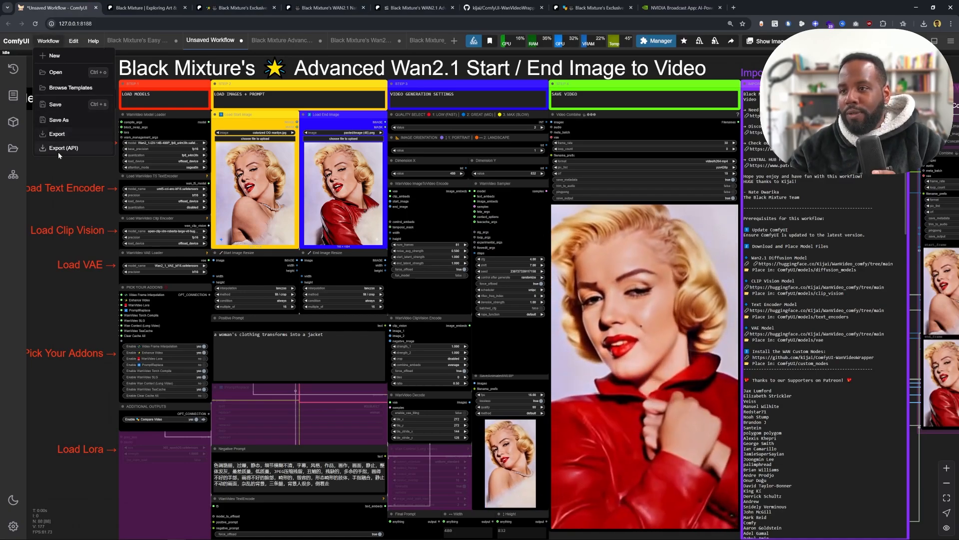
left_click(67, 87)
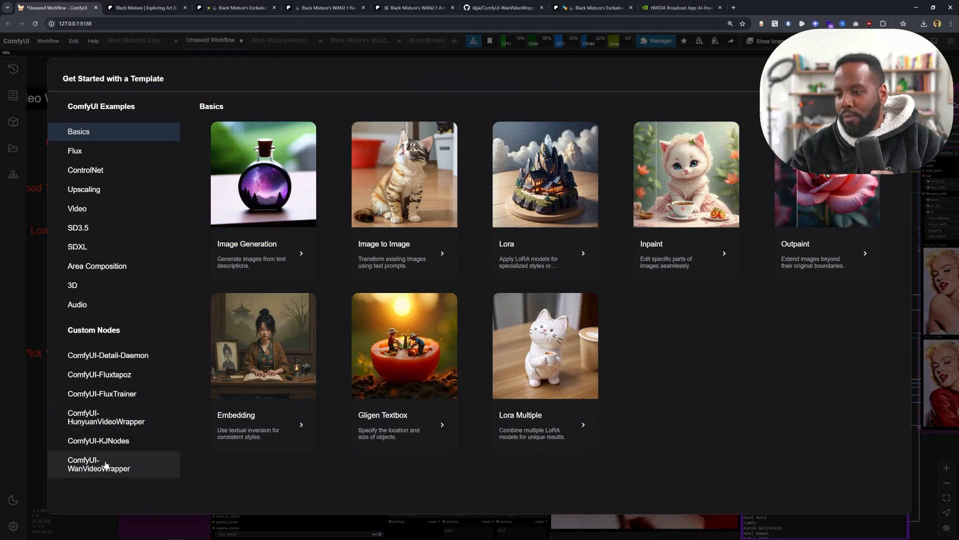
left_click(83, 468)
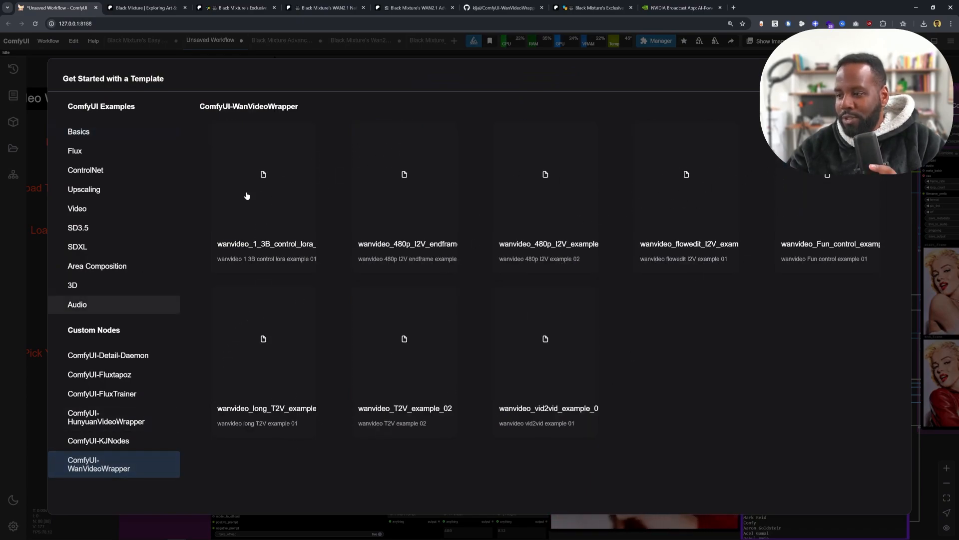
left_click(411, 207)
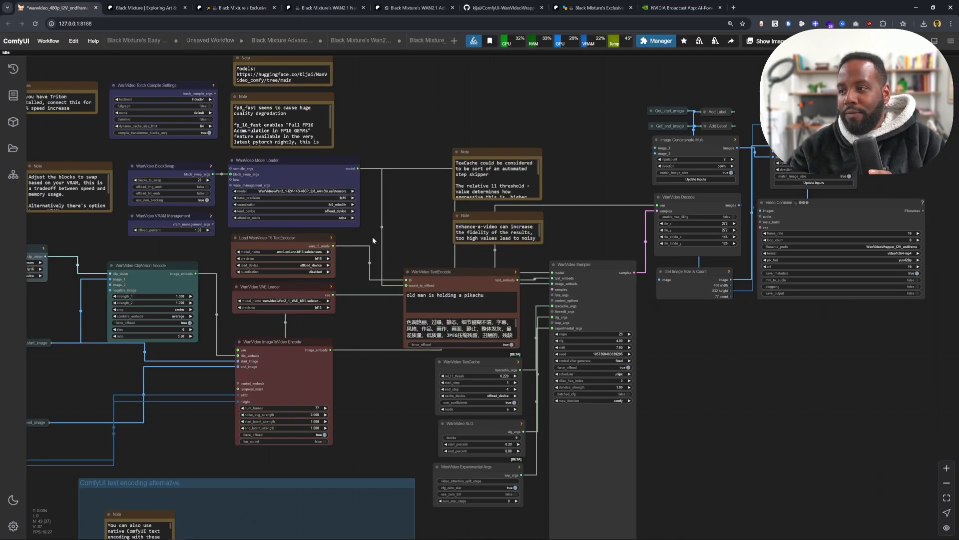
- Examine the nodes and connections of the loaded Kijai example workflow
scroll(421, 216, "up", 5)
scroll(557, 354, "down", 2)
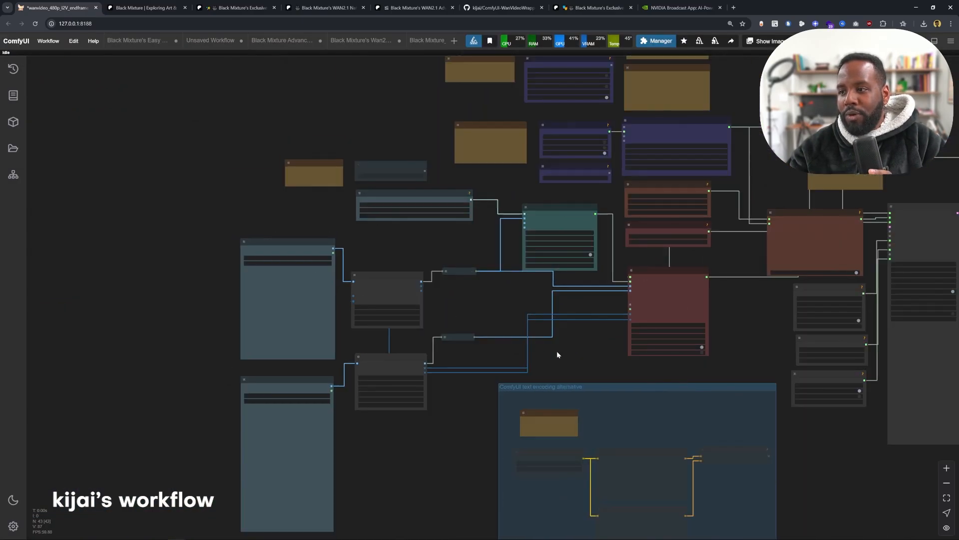
scroll(377, 347, "up", 3)
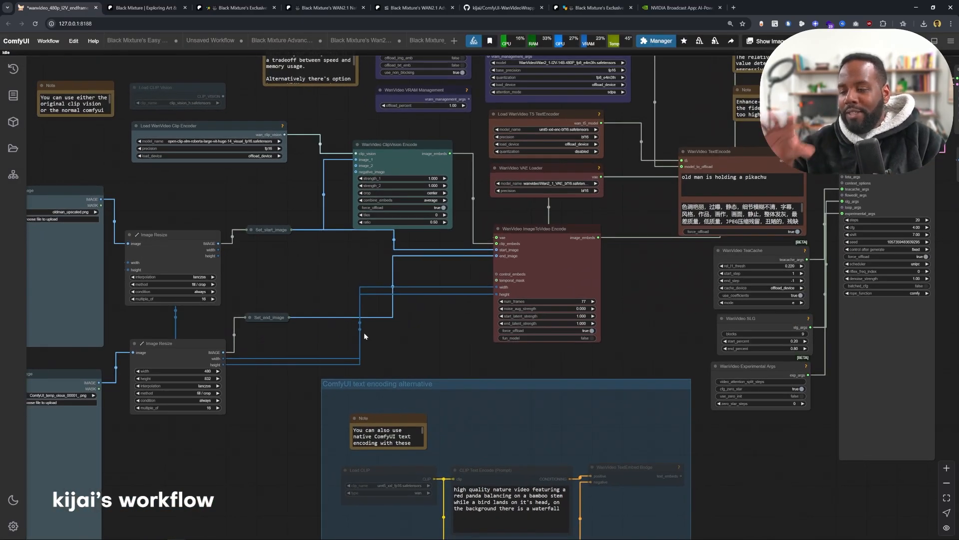
scroll(364, 332, "down", 2)
scroll(382, 325, "up", 4)
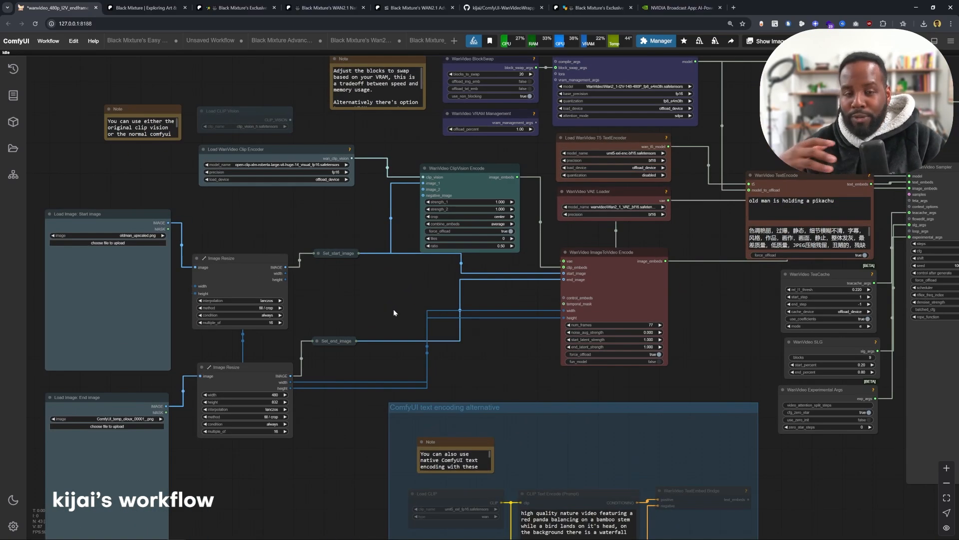
scroll(430, 310, "up", 1)
scroll(492, 310, "down", 2)
left_click_drag(439, 332, 487, 350)
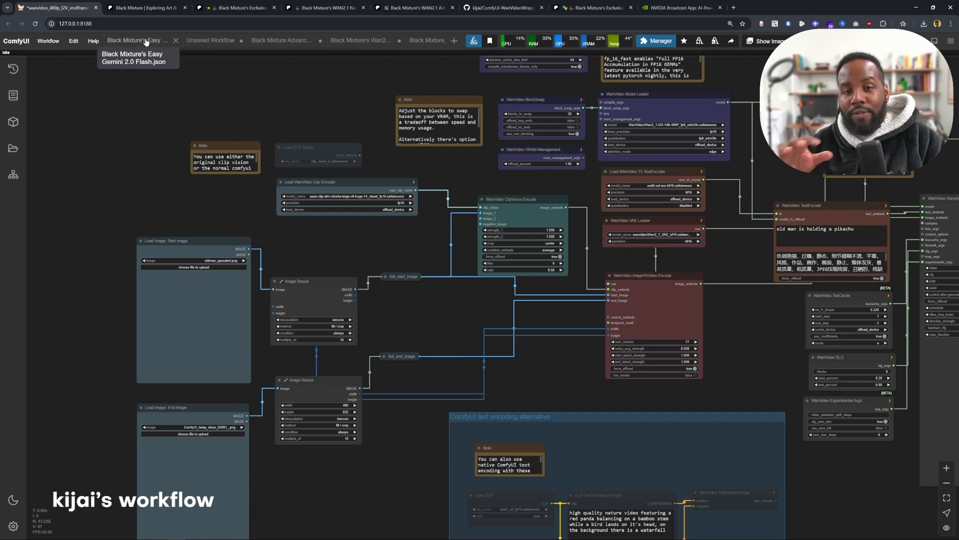
left_click_drag(368, 234, 185, 149)
left_click_drag(375, 214, 341, 273)
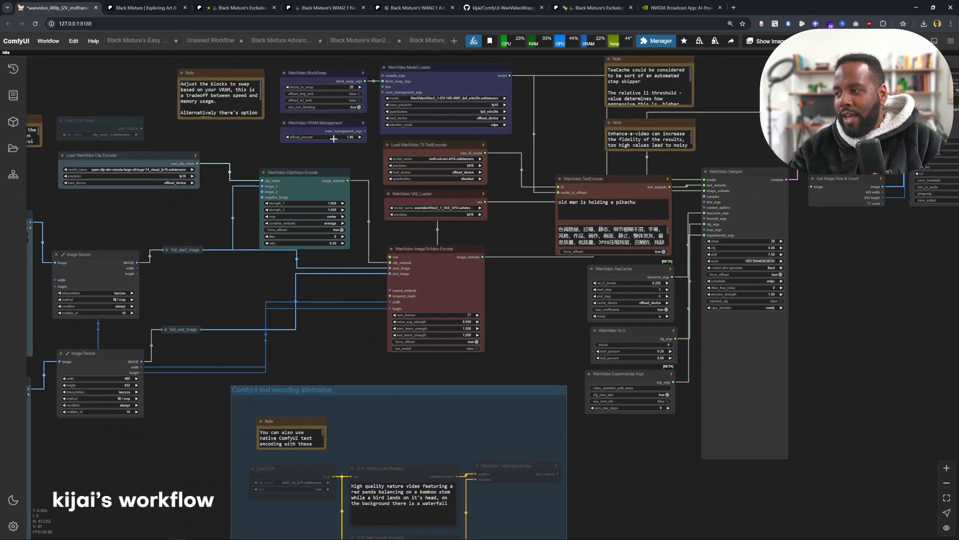
left_click_drag(516, 202, 402, 349)
left_click_drag(559, 421, 450, 223)
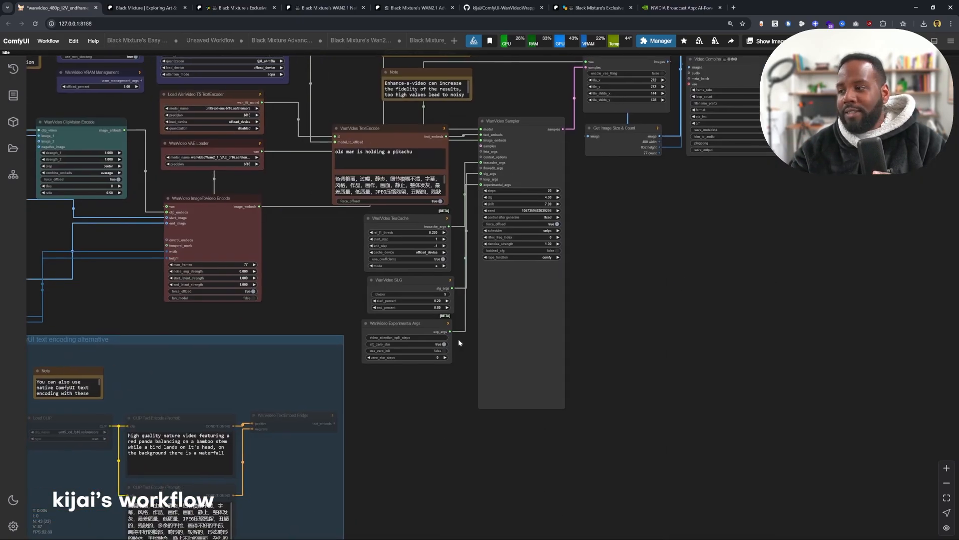
left_click_drag(485, 260, 668, 326)
left_click_drag(403, 349, 430, 302)
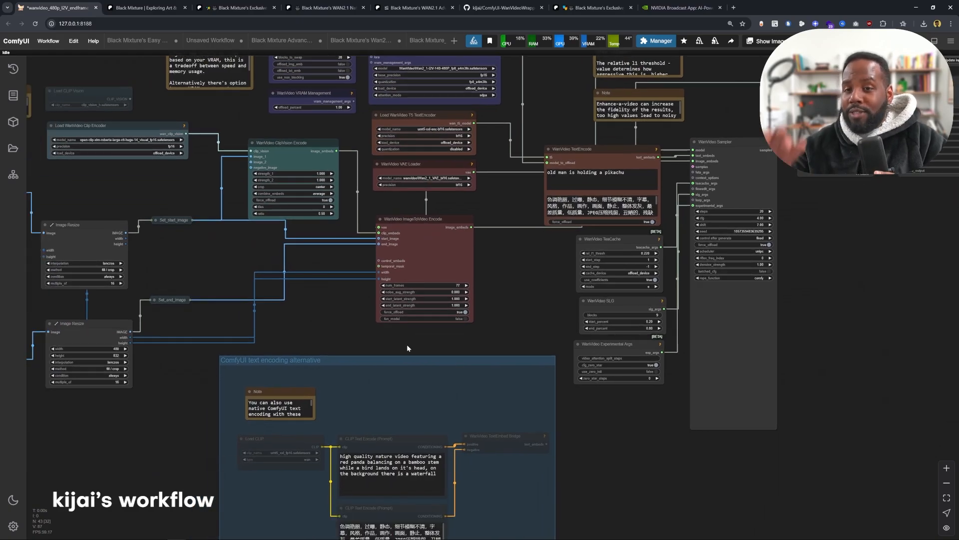
scroll(383, 355, "down", 5)
scroll(227, 311, "up", 7)
left_click_drag(408, 323, 575, 335)
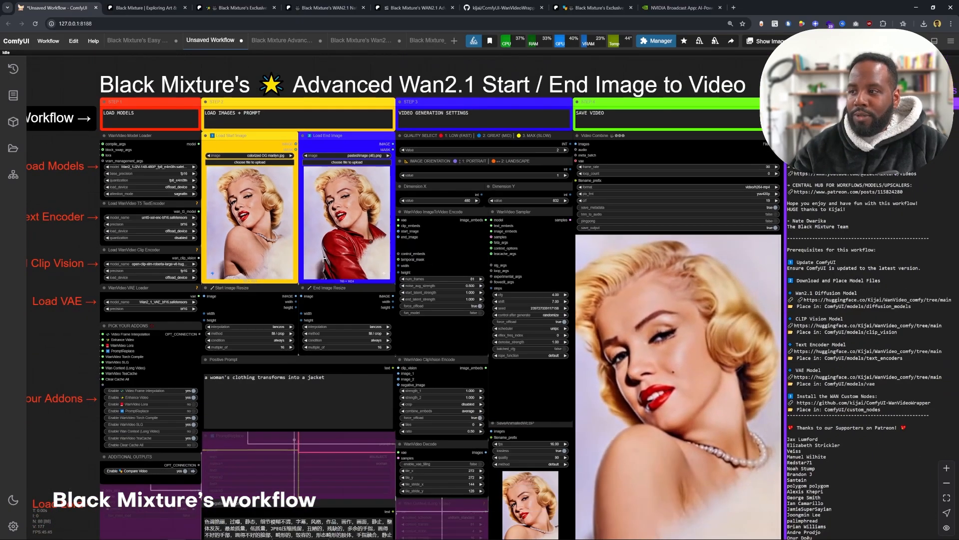
- Examine the model loader, image, and addon nodes of the Black Mixture start/end workflow
scroll(324, 259, "down", 3)
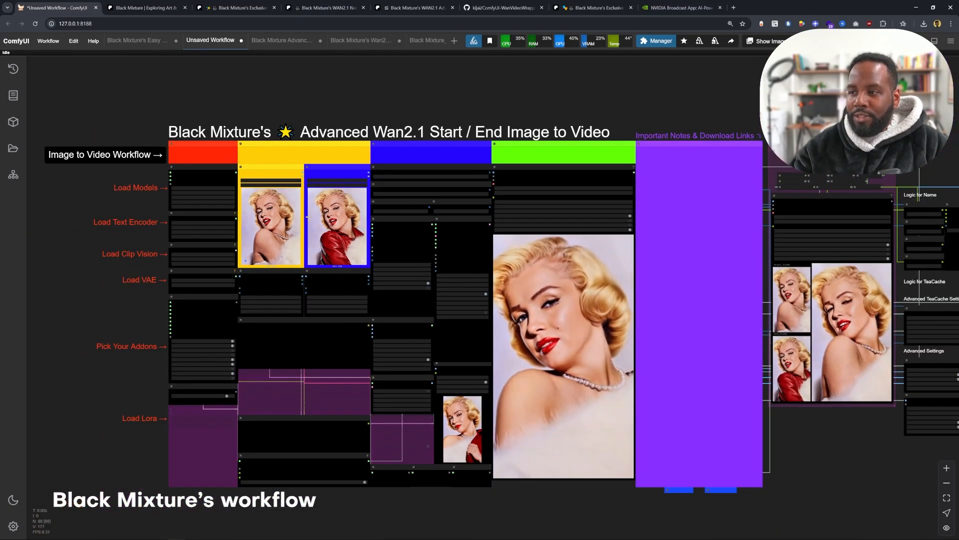
scroll(325, 257, "up", 1)
scroll(307, 217, "up", 3)
left_click_drag(307, 217, 382, 240)
scroll(382, 240, "up", 1)
scroll(137, 86, "up", 5)
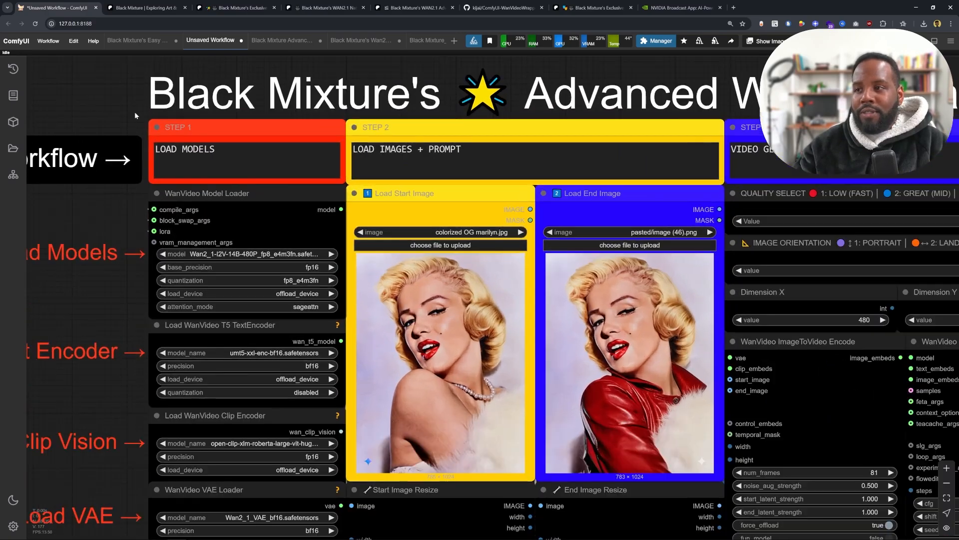
scroll(201, 125, "down", 3)
left_click_drag(228, 215, 240, 152)
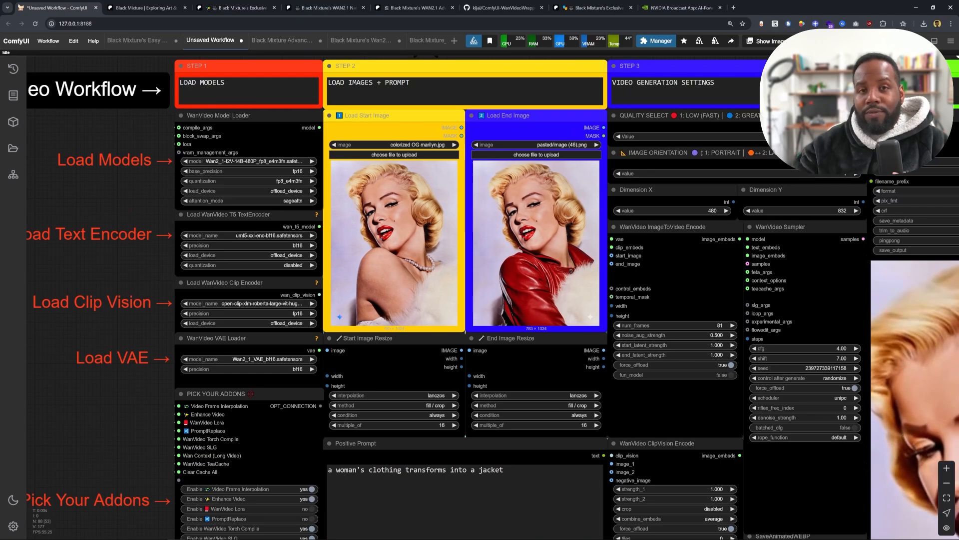
left_click_drag(273, 344, 300, 233)
left_click_drag(241, 216, 252, 335)
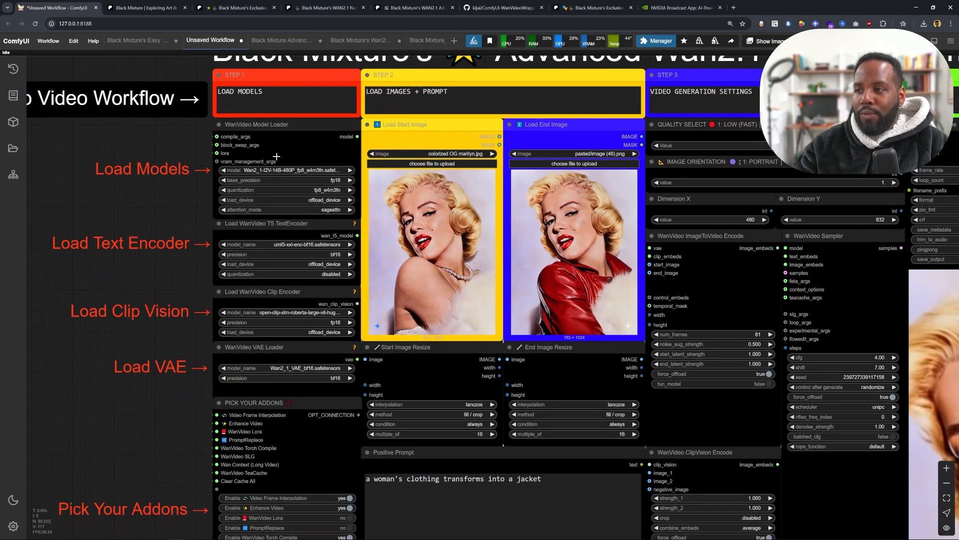
scroll(276, 157, "up", 2)
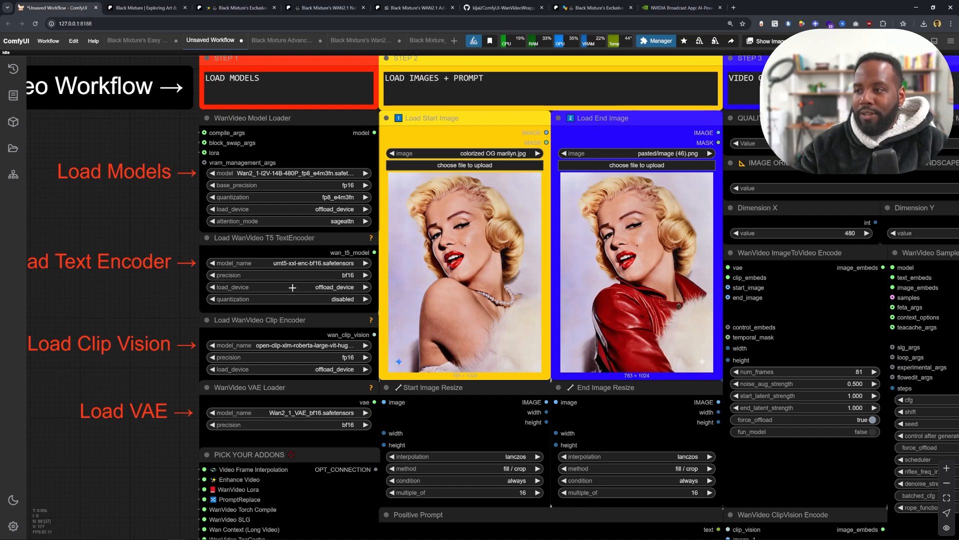
scroll(320, 303, "down", 1)
left_click_drag(328, 308, 340, 189)
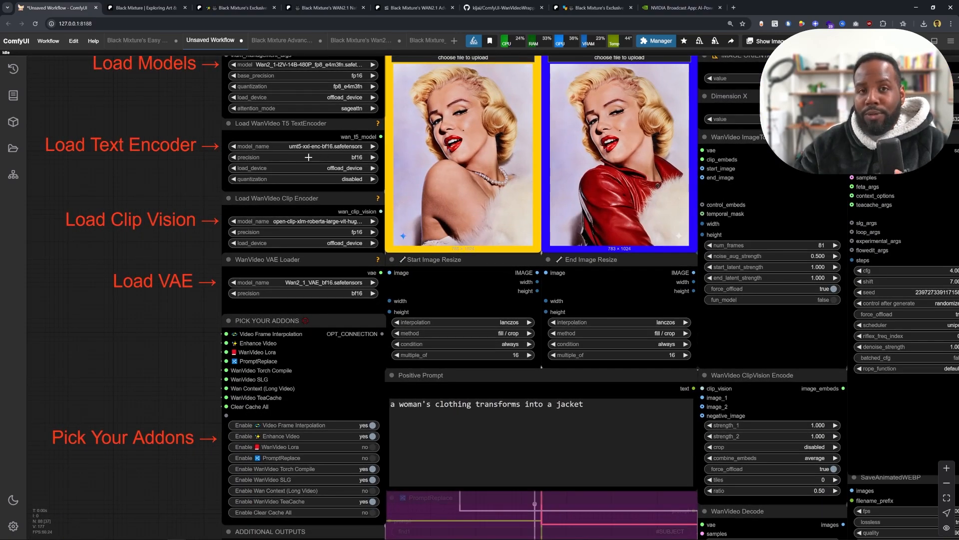
left_click_drag(320, 274, 308, 160)
- Open the Hugging Face WanVideo_comfy repository from the post's model download links and review its files
scroll(142, 230, "down", 3)
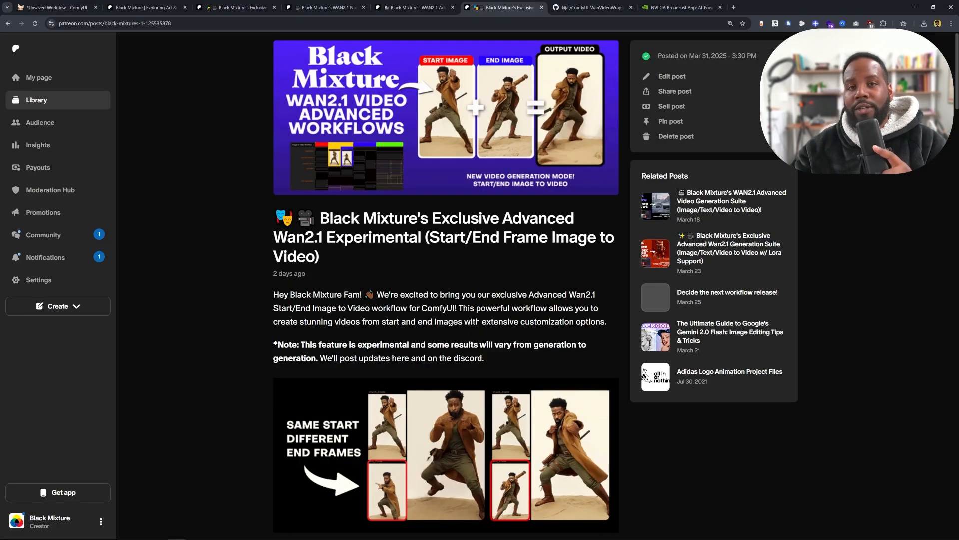
scroll(260, 298, "down", 5)
scroll(261, 299, "down", 13)
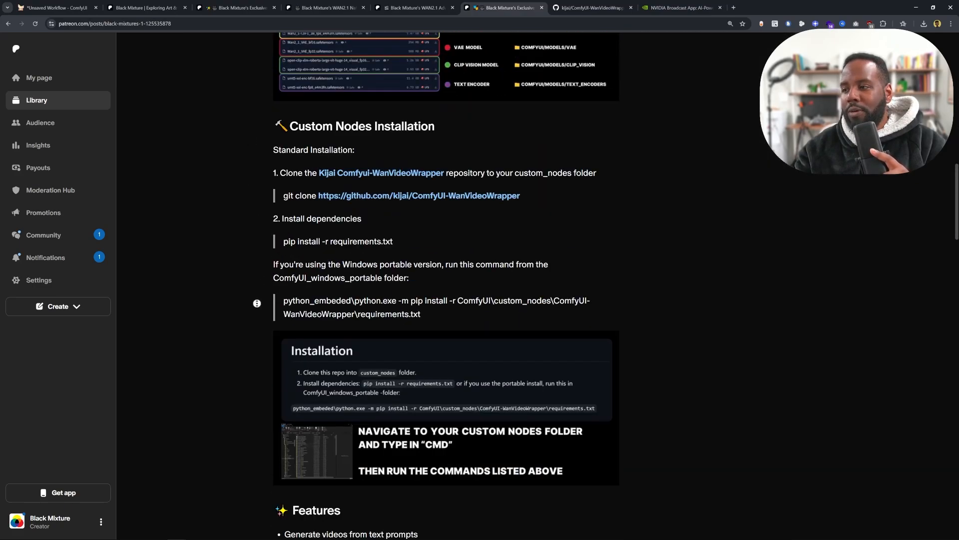
scroll(255, 302, "up", 10)
scroll(374, 268, "down", 2)
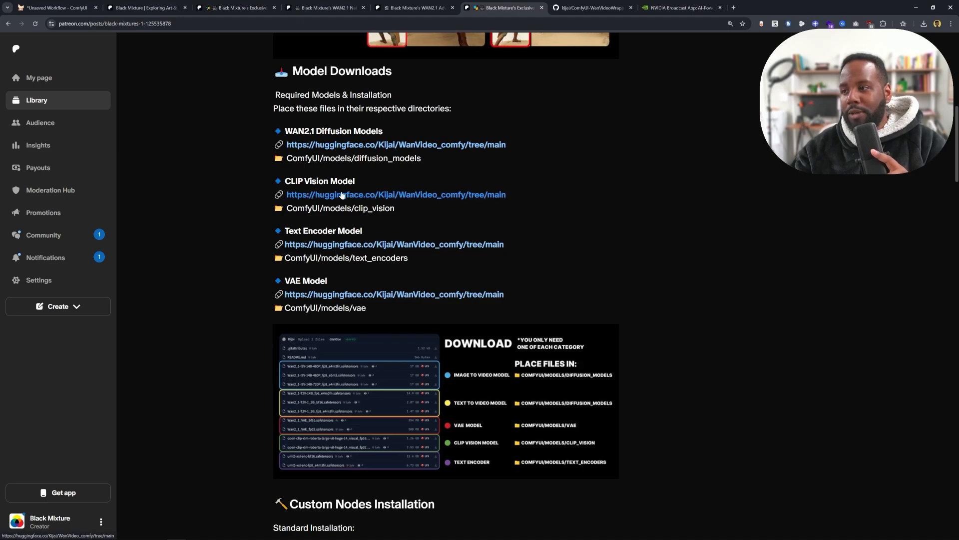
left_click(384, 254)
scroll(385, 253, "down", 3)
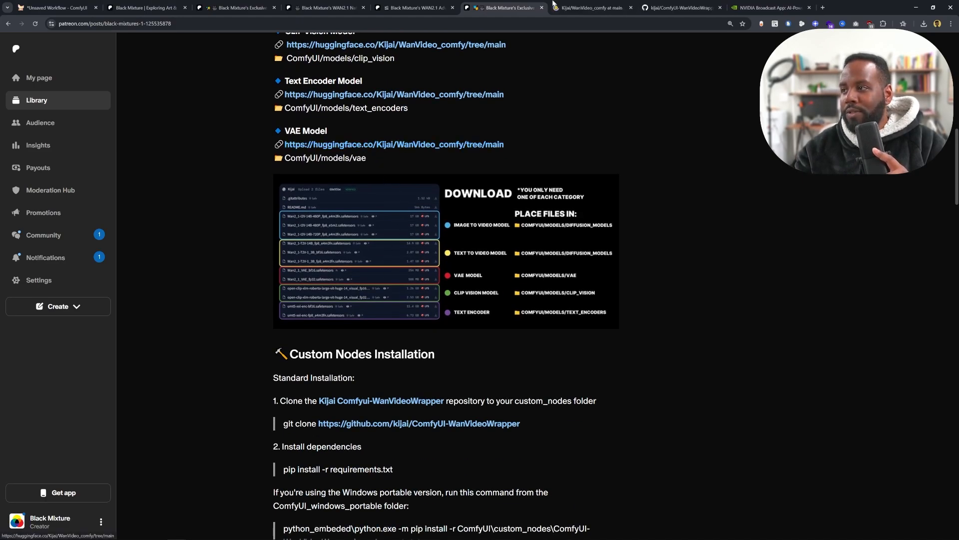
left_click(589, 7)
scroll(295, 407, "down", 2)
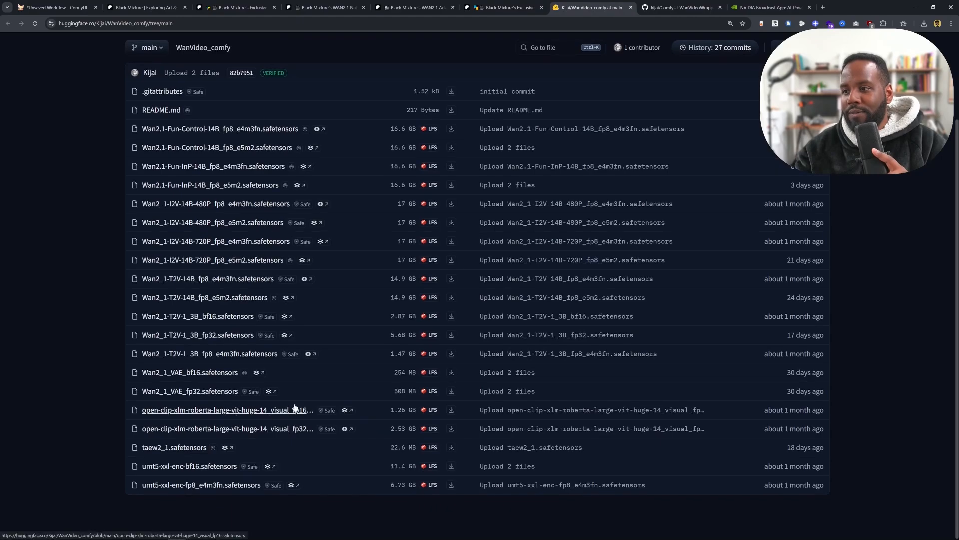
left_click(502, 4)
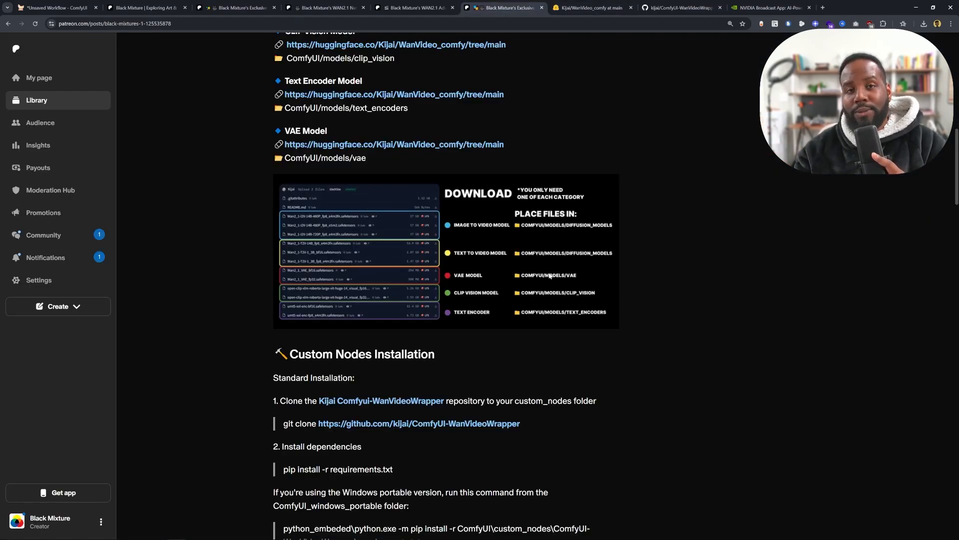
- Select the Wan2.1 diffusion model download link in the workflow's notes panel
left_click(81, 4)
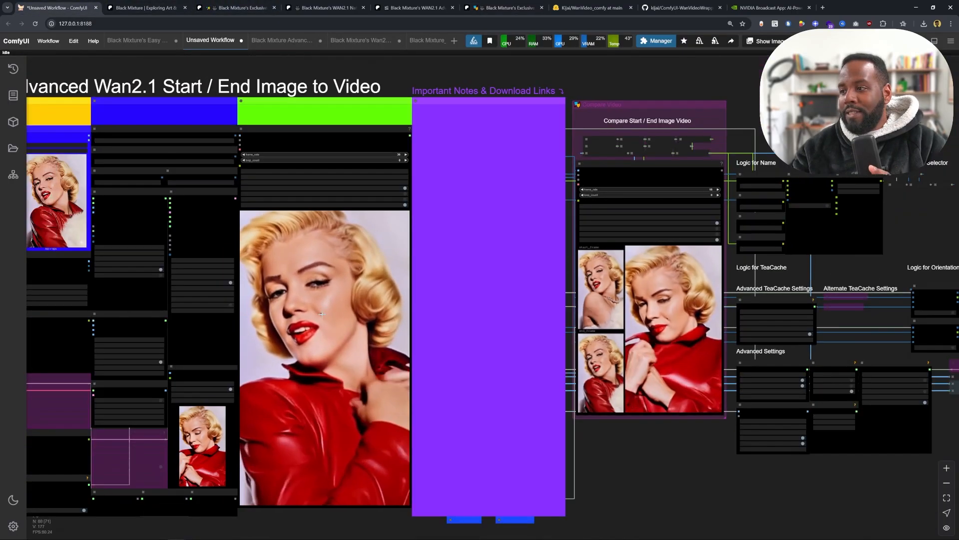
scroll(454, 274, "up", 5)
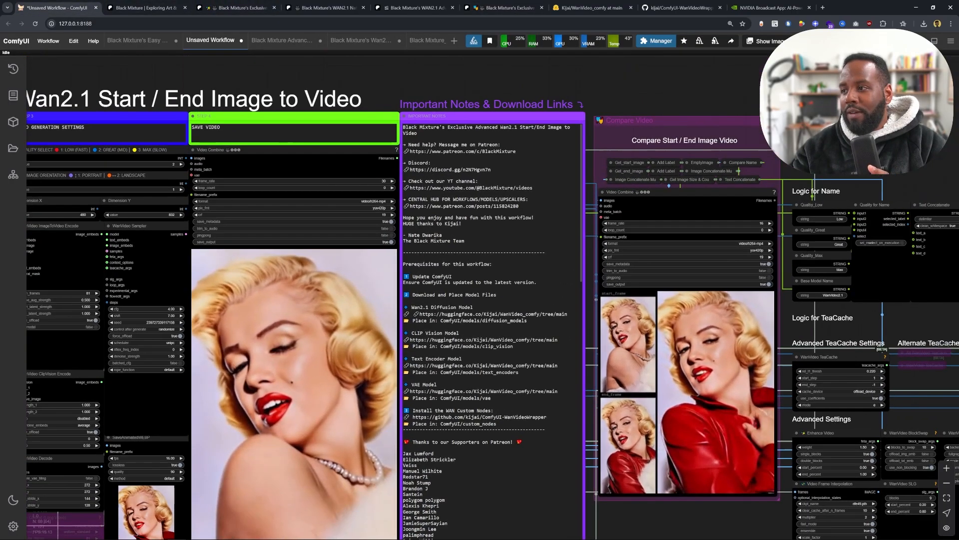
left_click_drag(316, 403, 331, 272)
scroll(623, 186, "up", 6)
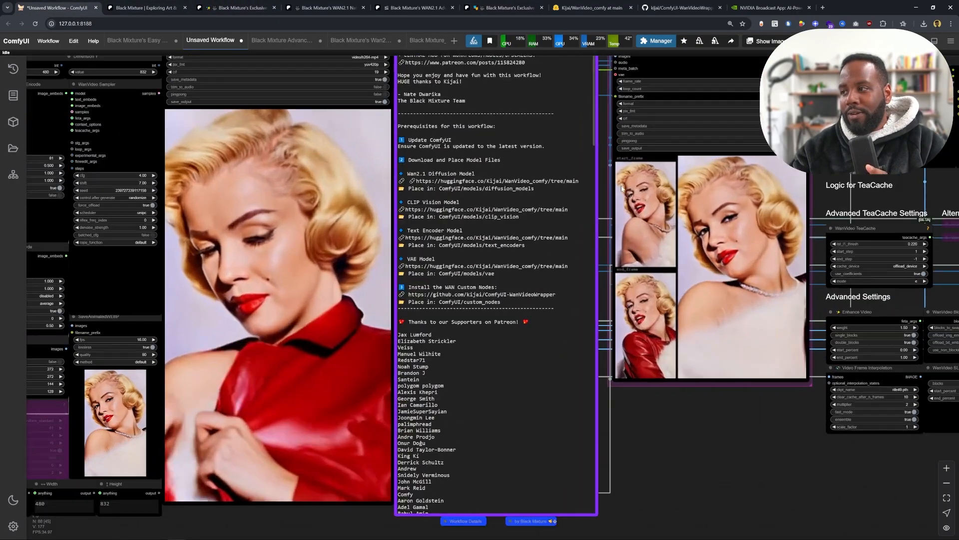
left_click_drag(554, 179, 302, 179)
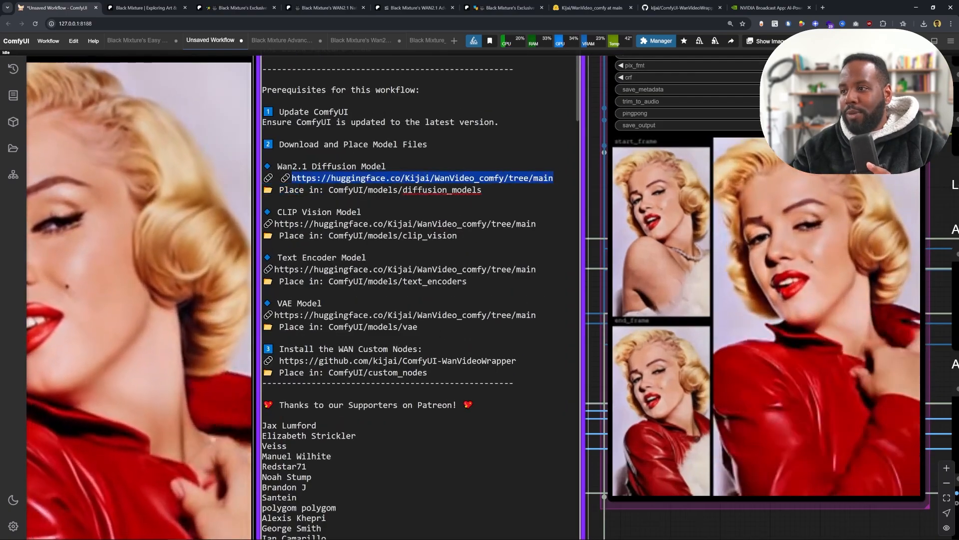
- Open the Wan2.1 diffusion model link in a new browser tab, then return to inspect the WanVideo Model Loader's model setting
left_click_drag(380, 178, 194, 3)
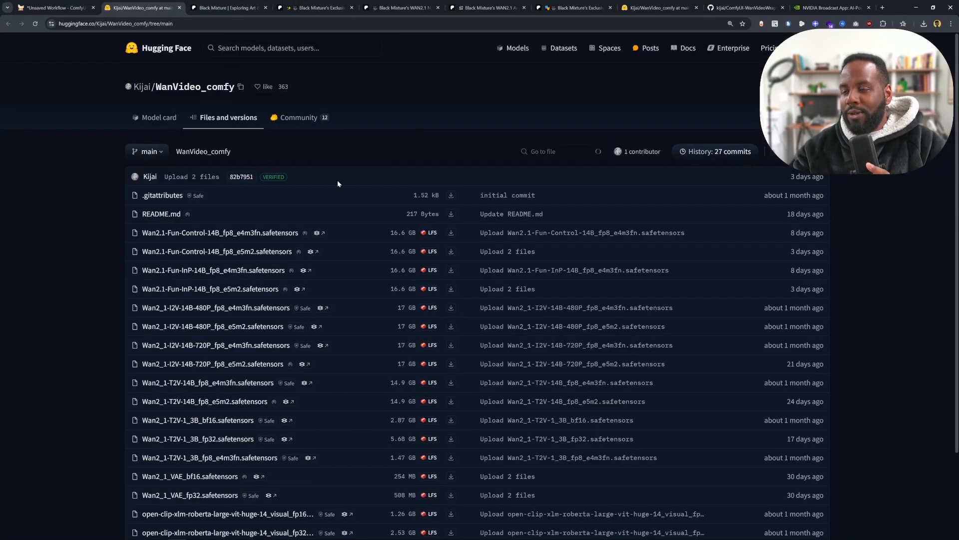
left_click(56, 3)
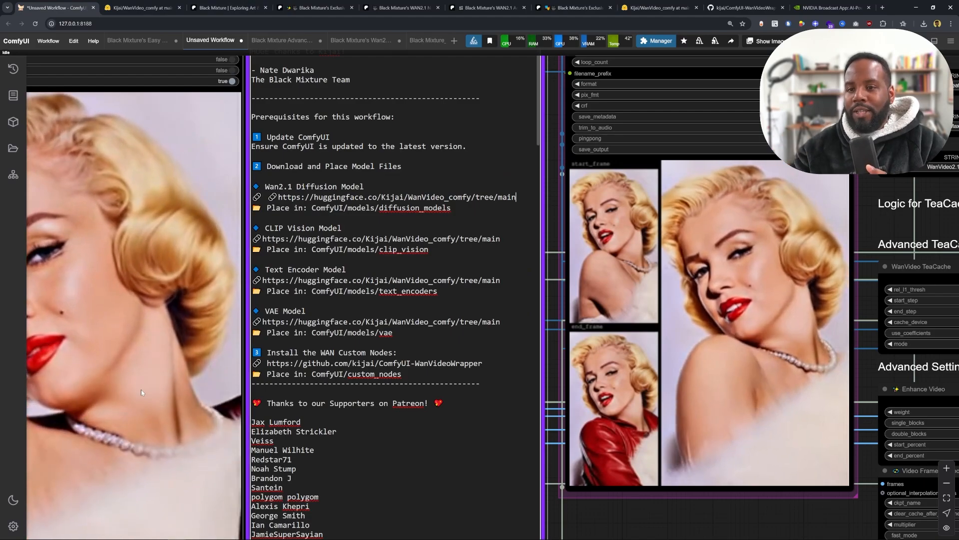
scroll(119, 335, "down", 5)
scroll(119, 335, "down", 5)
left_click_drag(119, 335, 575, 234)
scroll(261, 218, "up", 8)
left_click_drag(261, 219, 287, 360)
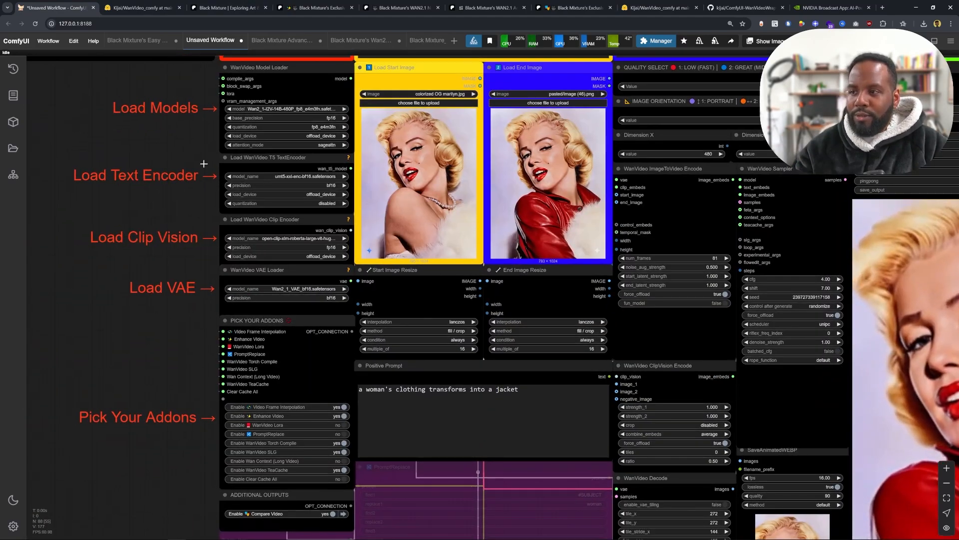
left_click_drag(186, 168, 182, 244)
scroll(182, 244, "up", 4)
left_click_drag(352, 170, 347, 143)
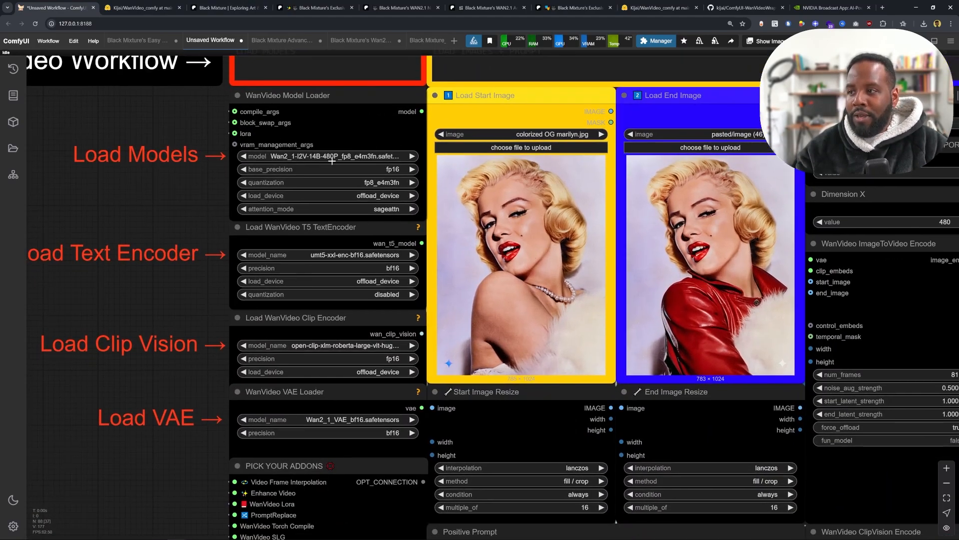
left_click(335, 156)
left_click(352, 158)
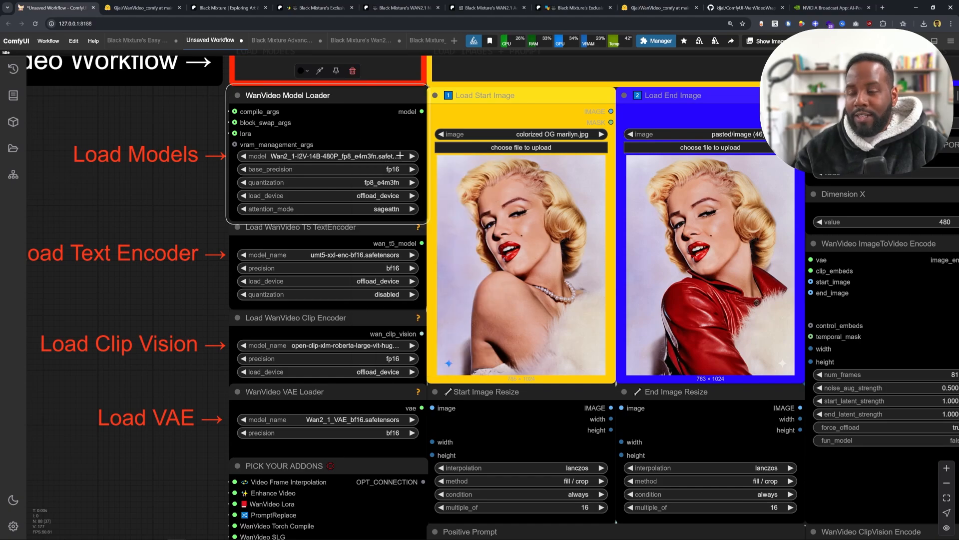
- Examine the addon toggles in the Pick Your Addons group
left_click_drag(314, 271, 295, 136)
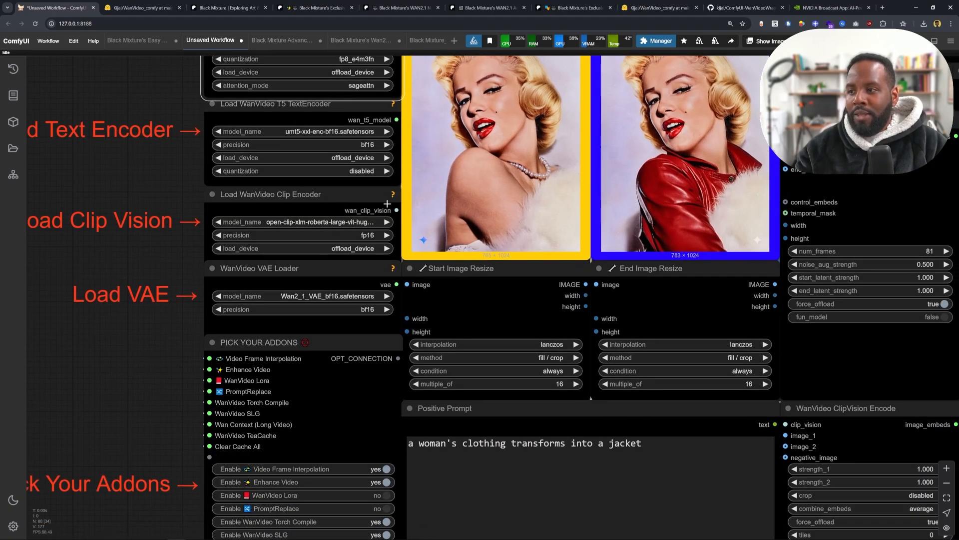
left_click_drag(328, 413, 345, 300)
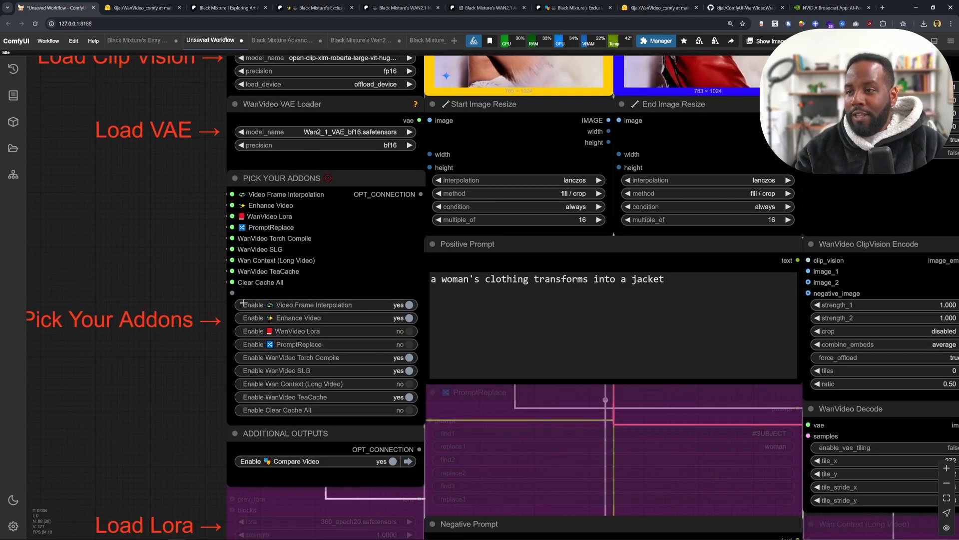
scroll(251, 272, "down", 1)
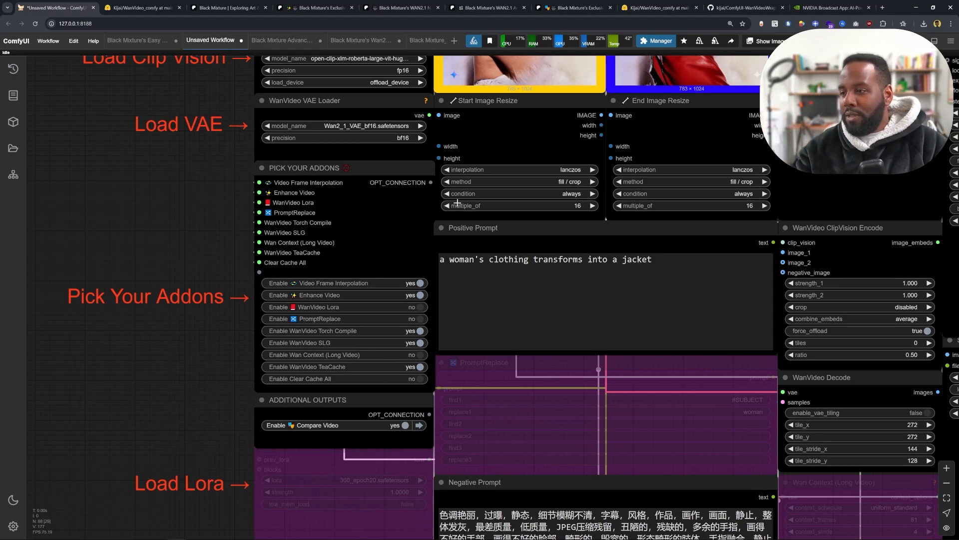
scroll(283, 343, "up", 3)
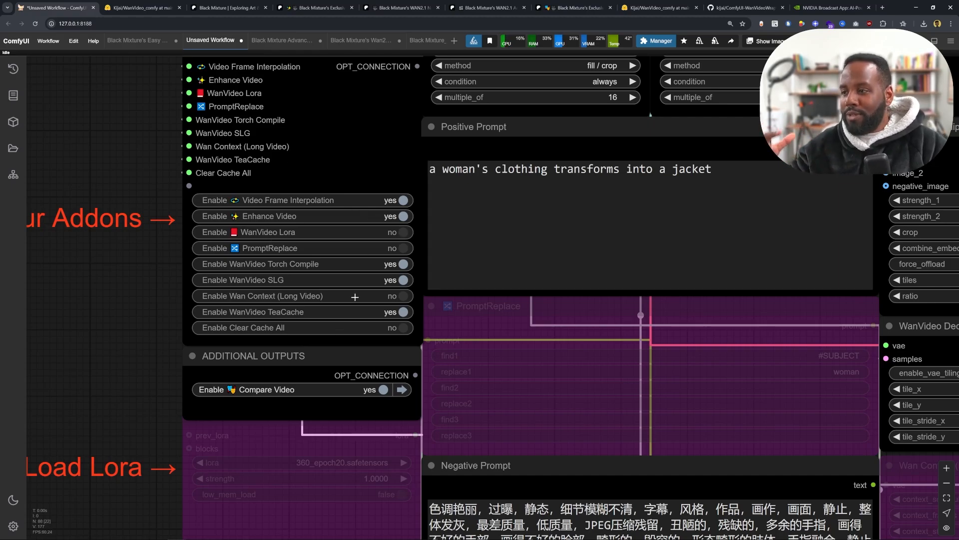
scroll(482, 384, "down", 2)
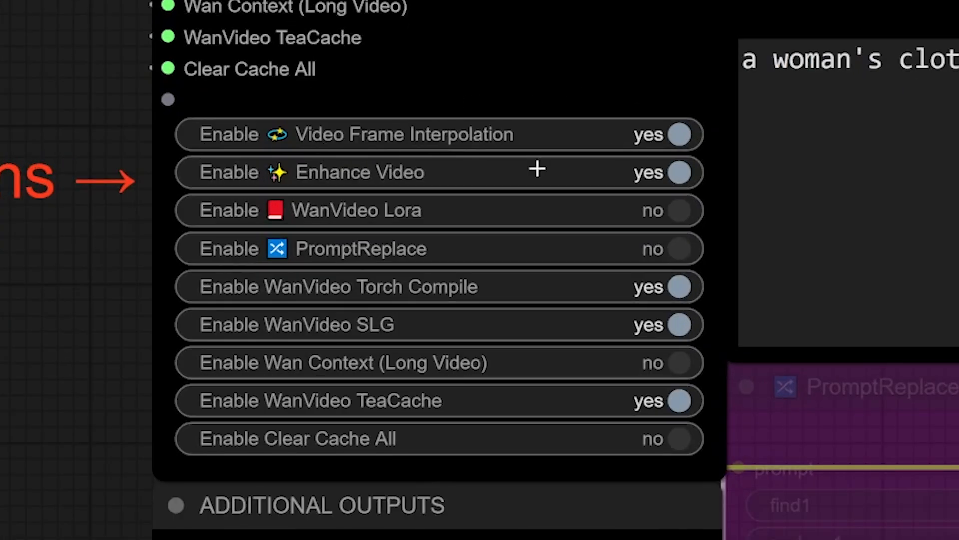
scroll(434, 140, "down", 5)
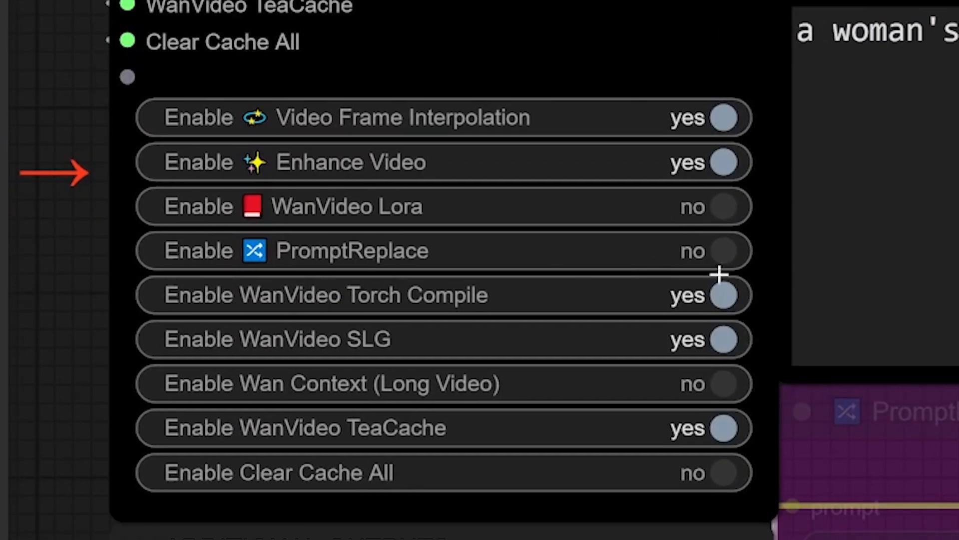
left_click(717, 250)
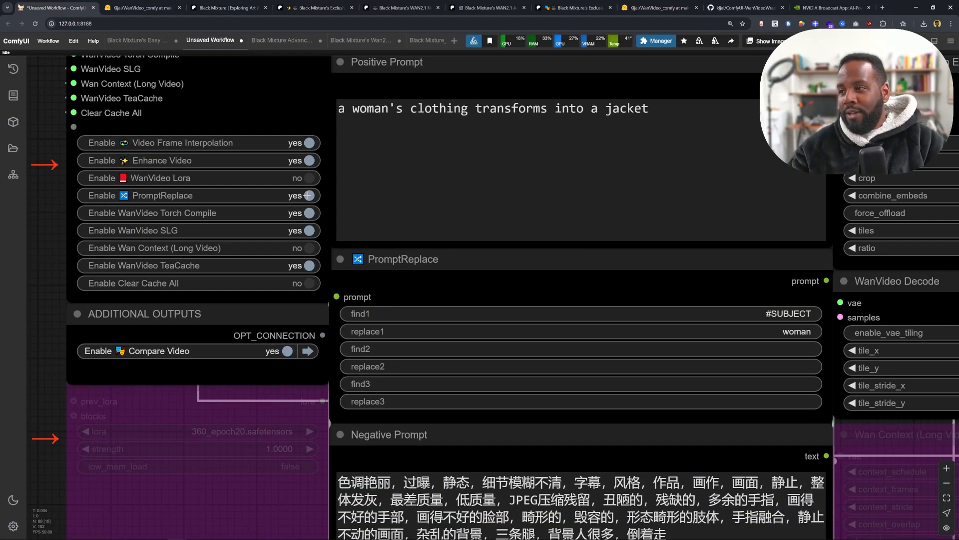
left_click_drag(310, 195, 257, 184)
left_click(350, 97)
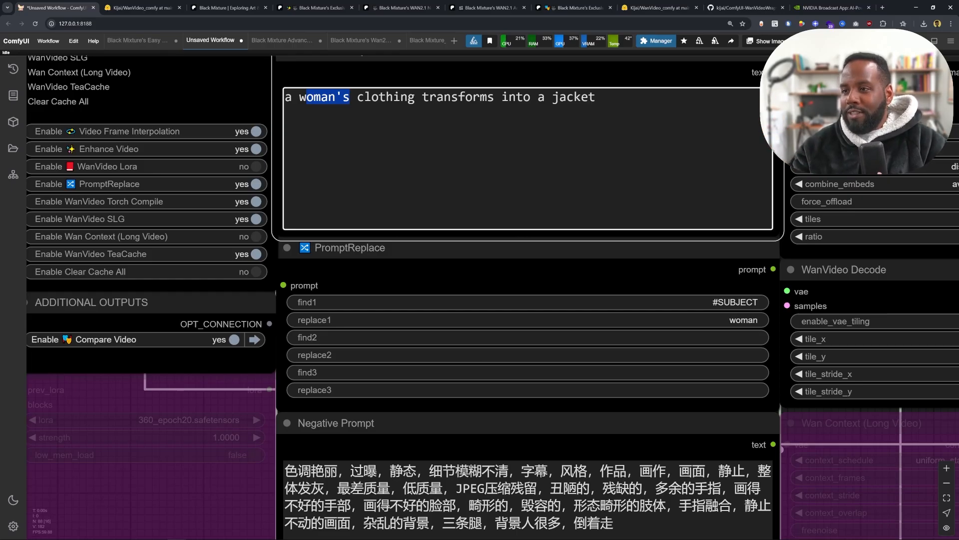
left_click_drag(432, 264, 511, 267)
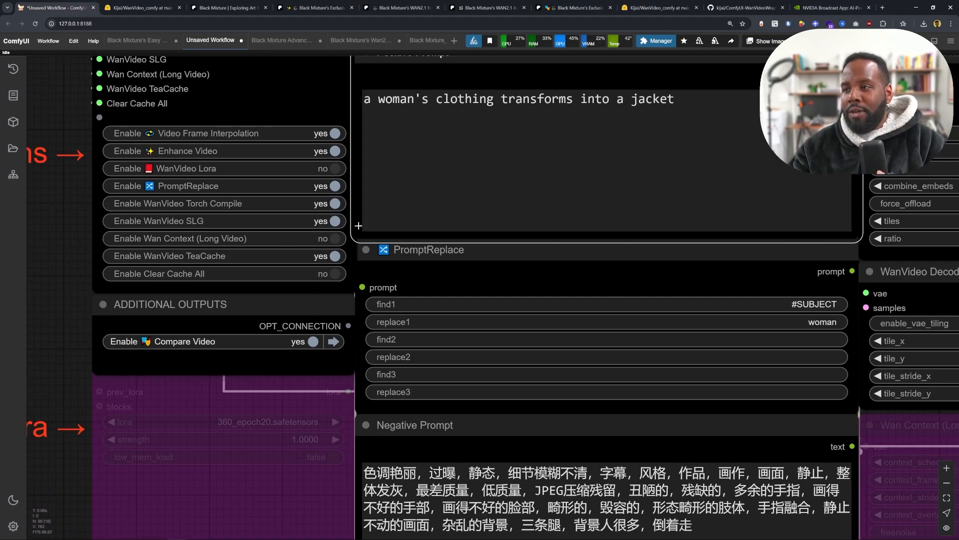
left_click(294, 191)
- Read through the Patreon guide for installing Triton, Sage Attention and Teacache for ComfyUI Portable
scroll(361, 290, "down", 2)
scroll(334, 283, "up", 2)
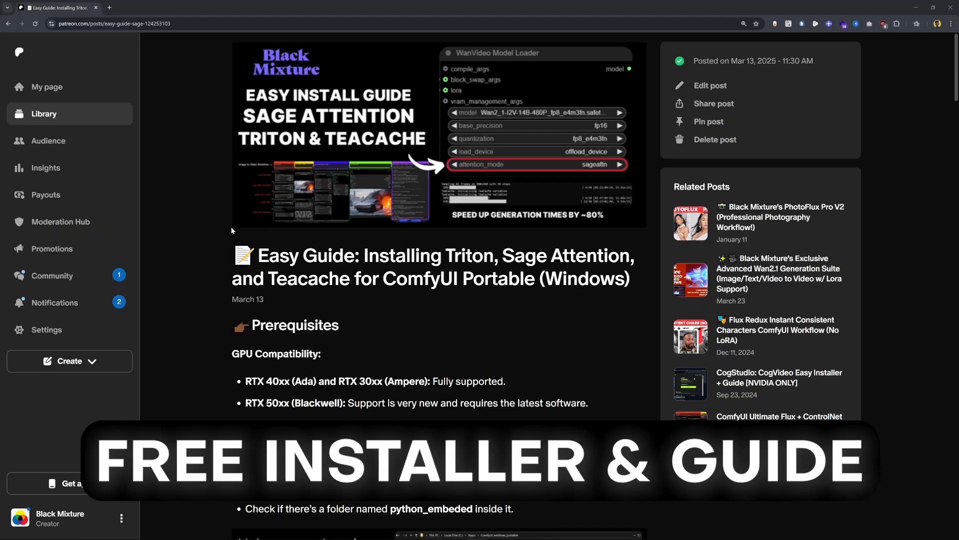
scroll(230, 230, "down", 2)
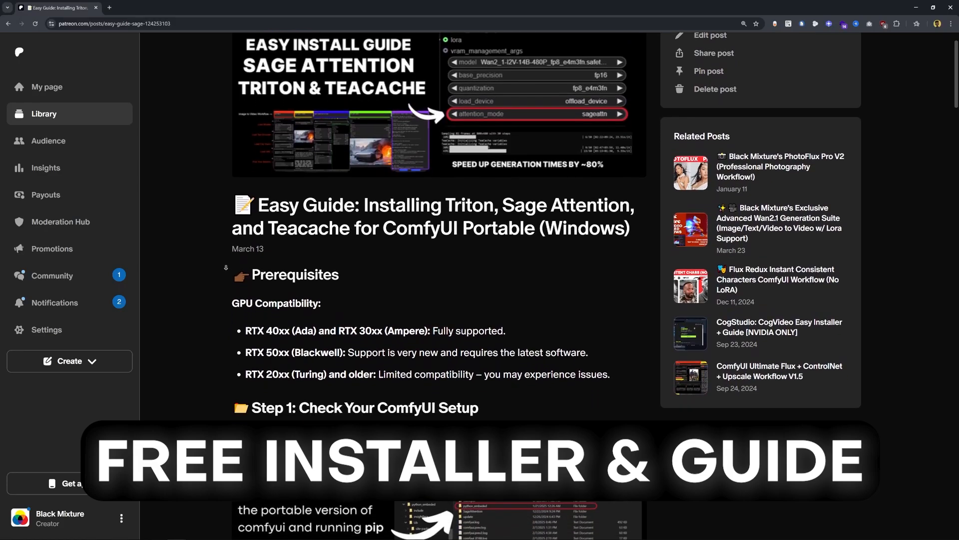
scroll(226, 267, "down", 3)
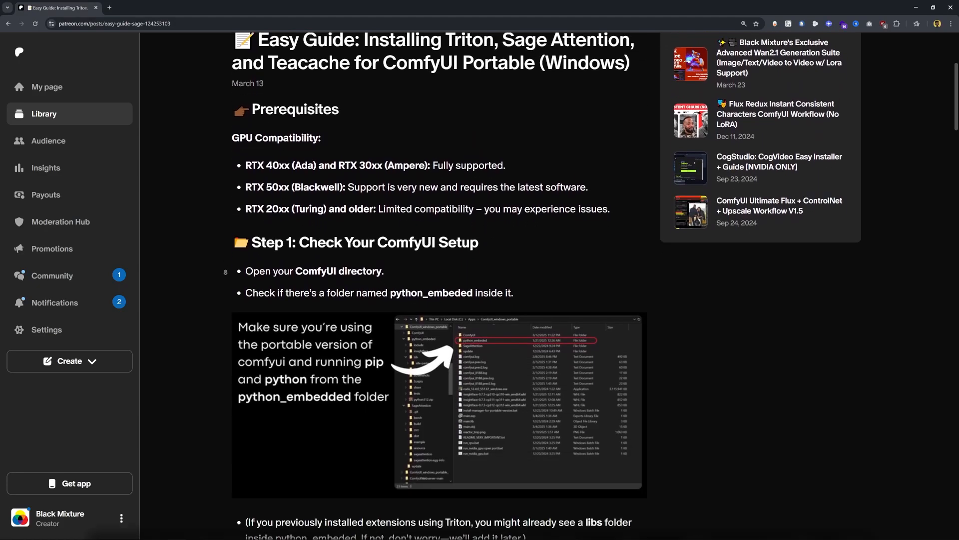
scroll(225, 272, "down", 6)
scroll(225, 321, "down", 20)
scroll(228, 265, "down", 15)
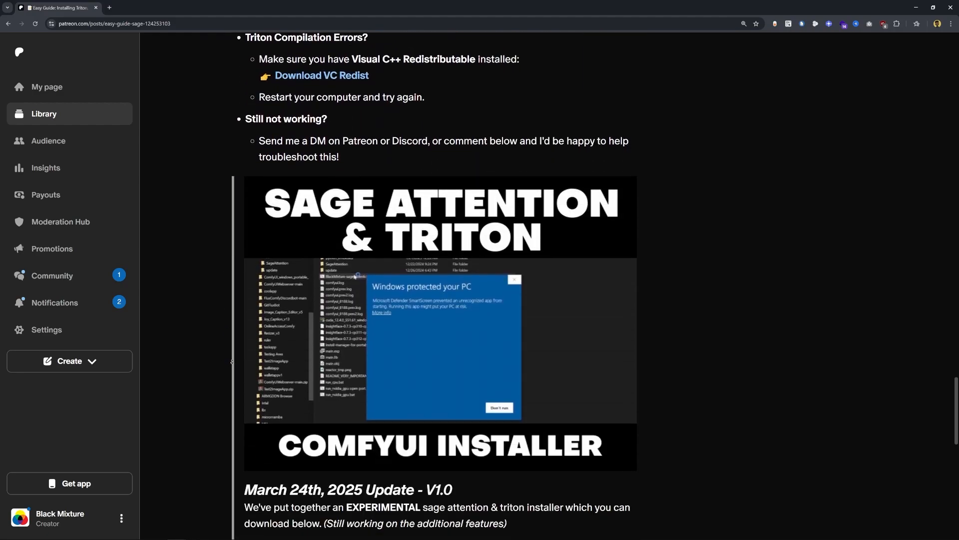
scroll(232, 361, "down", 2)
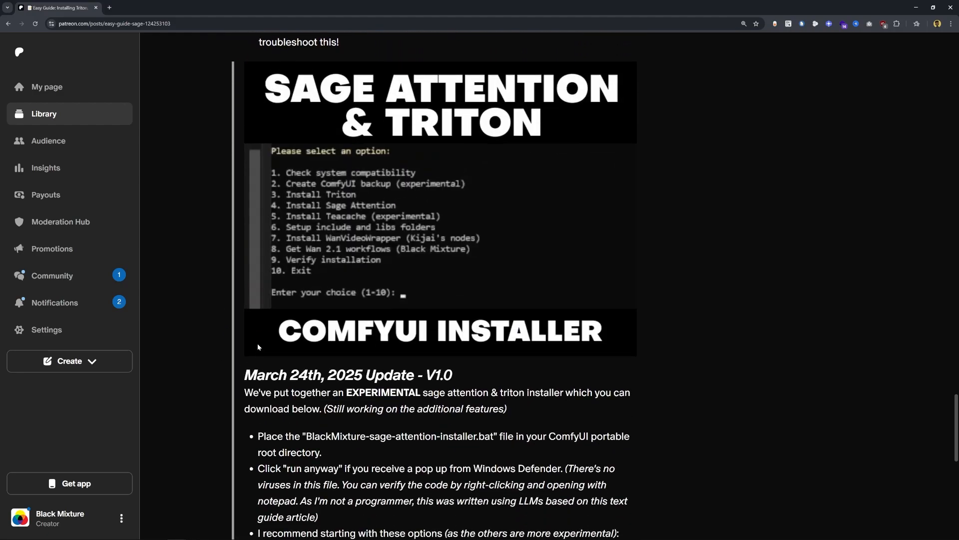
scroll(350, 357, "down", 6)
- Download the BlackMixture-sage-attention-installer.bat attachment to the Downloads folder
left_click(357, 360)
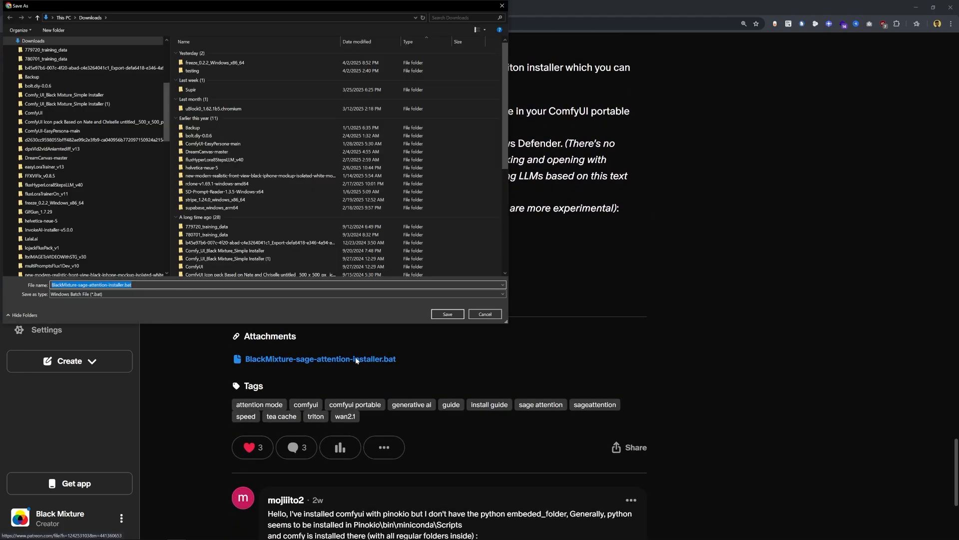
left_click(447, 314)
left_click(862, 46)
left_click(402, 219)
left_click(506, 340)
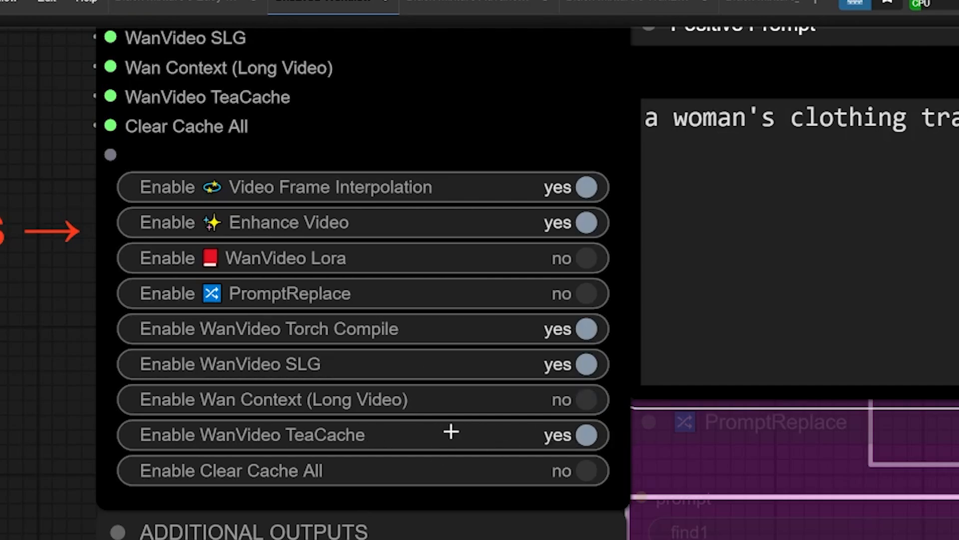
left_click_drag(392, 463, 430, 422)
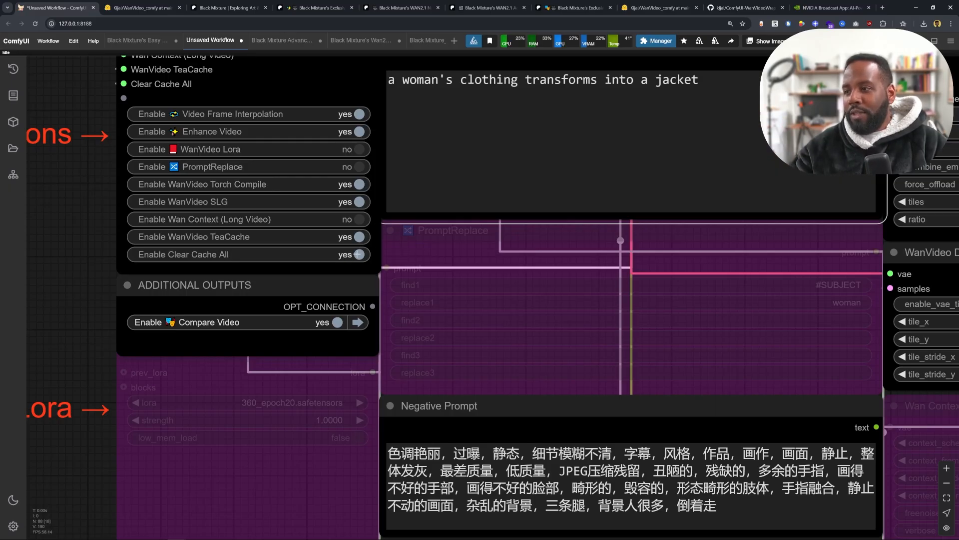
left_click_drag(351, 296, 358, 294)
left_click_drag(201, 294, 209, 255)
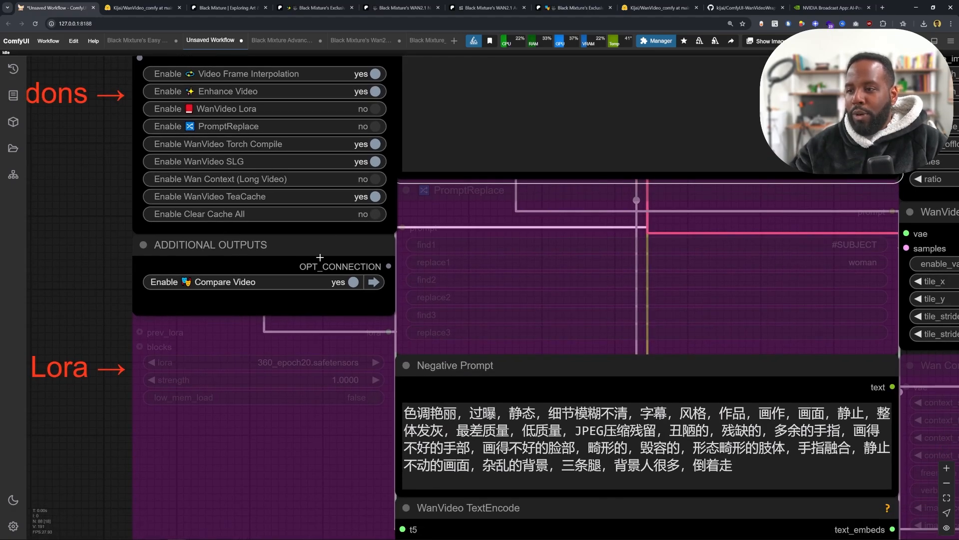
- Open the preview of the generated output video from the Video Combine node
scroll(134, 266, "up", 2)
scroll(270, 279, "down", 4)
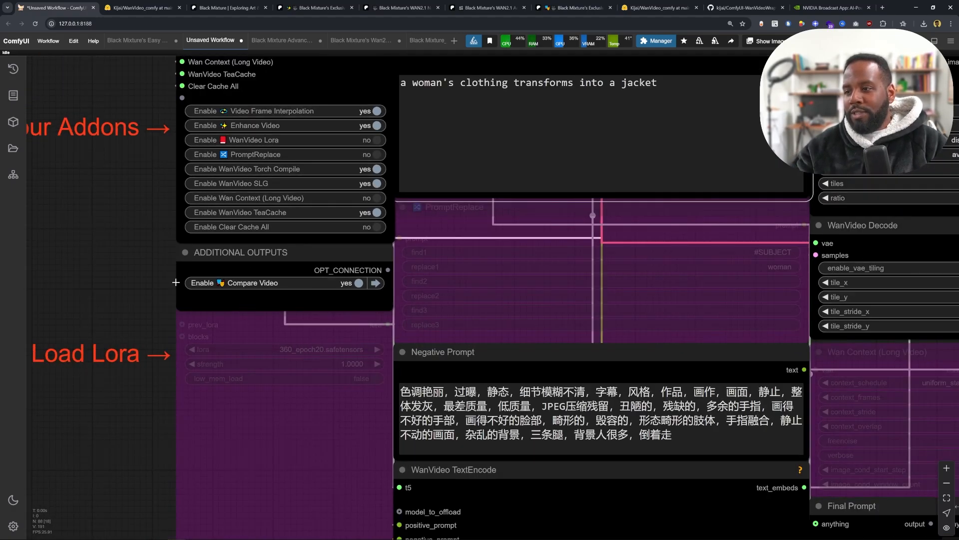
left_click_drag(357, 253, 148, 262)
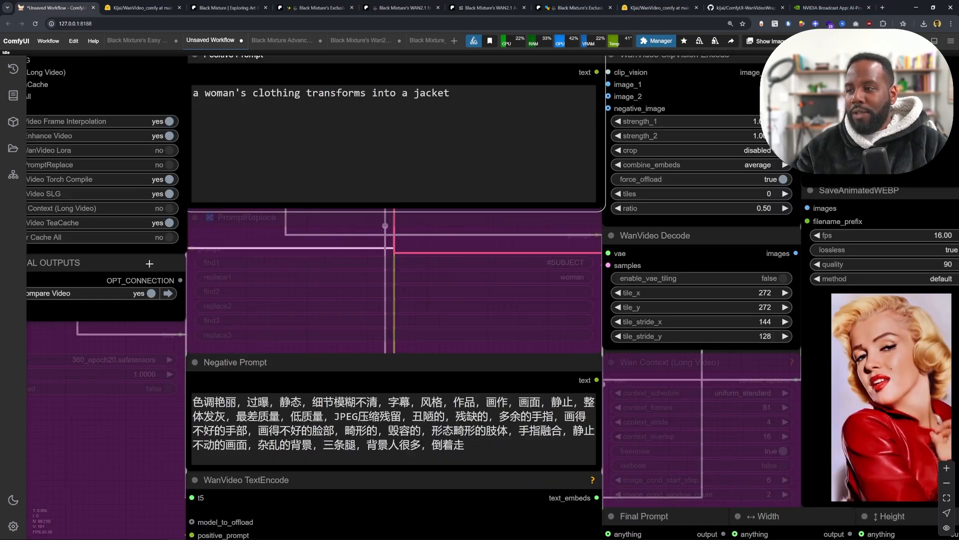
scroll(167, 262, "down", 12)
left_click_drag(533, 224, 331, 289)
scroll(334, 295, "up", 3)
scroll(581, 234, "up", 4)
left_click_drag(676, 236, 325, 254)
scroll(327, 272, "up", 1)
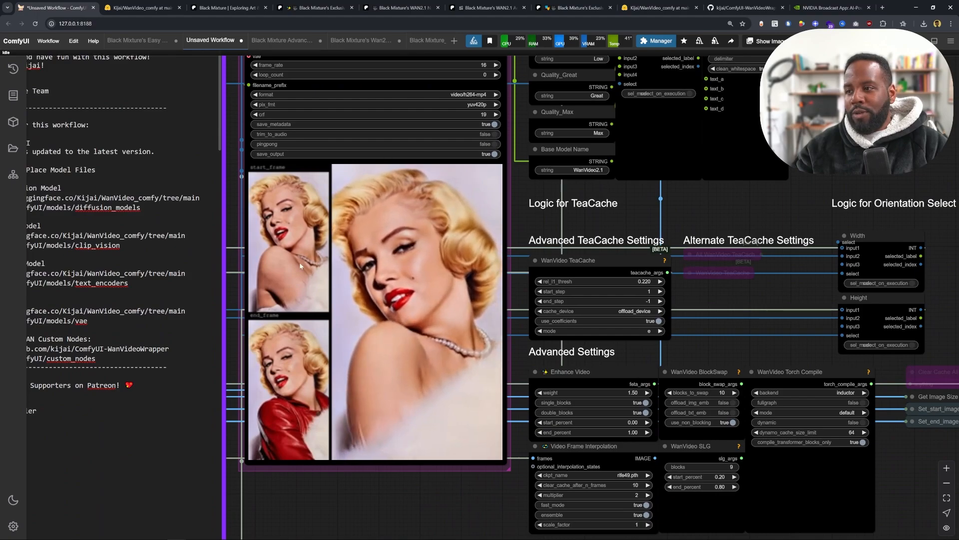
scroll(326, 254, "up", 2)
right_click(344, 253)
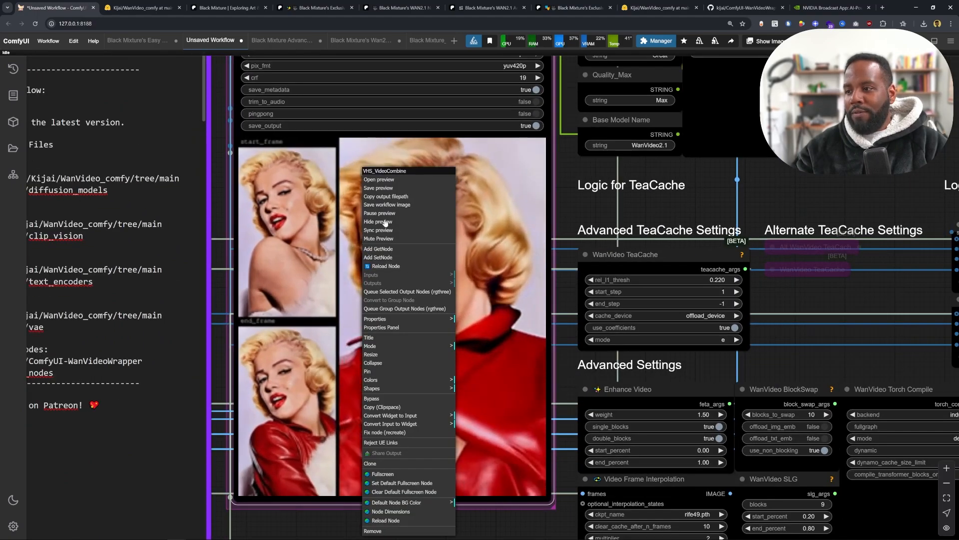
left_click(383, 168)
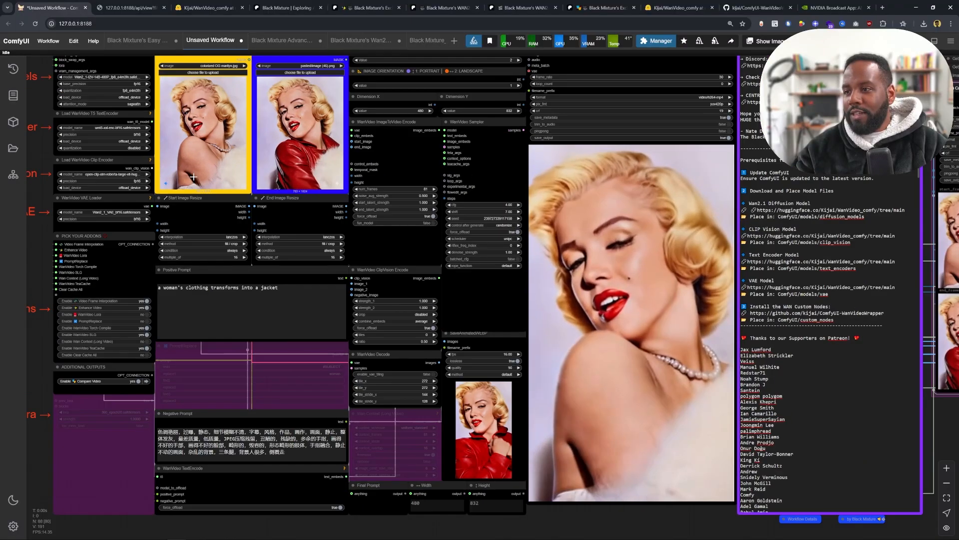
- Examine the workflow's image loaders, generation settings and prompt nodes
scroll(114, 154, "up", 1)
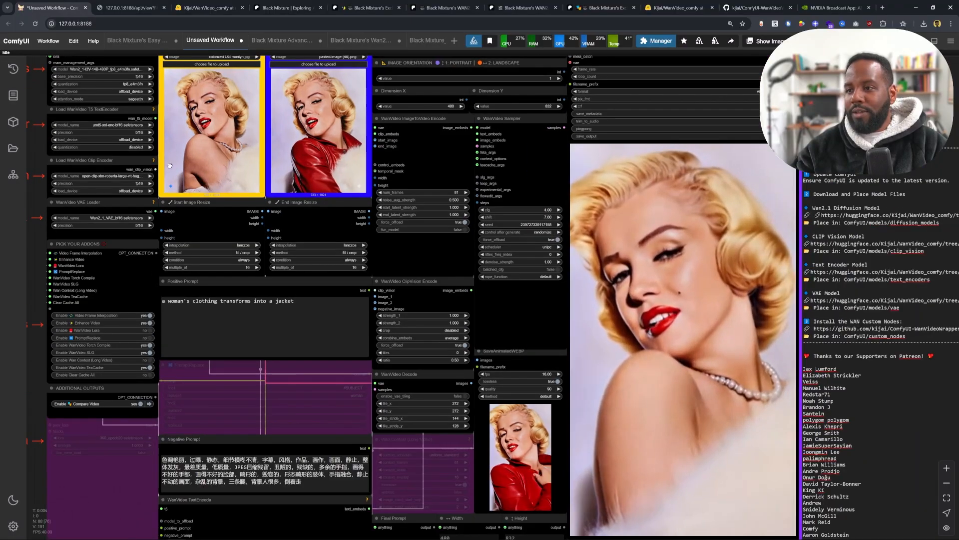
left_click_drag(115, 155, 265, 180)
left_click_drag(267, 439, 257, 316)
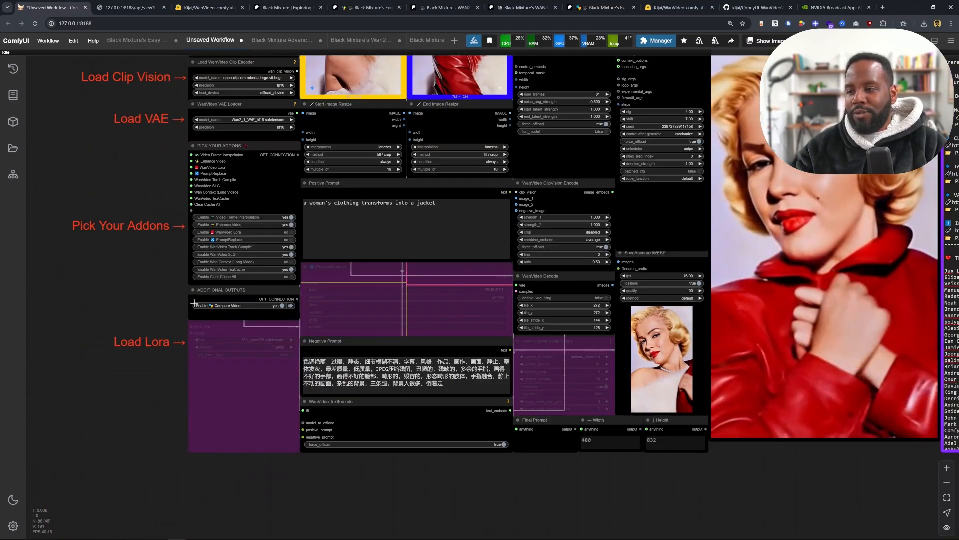
left_click_drag(307, 180, 211, 383)
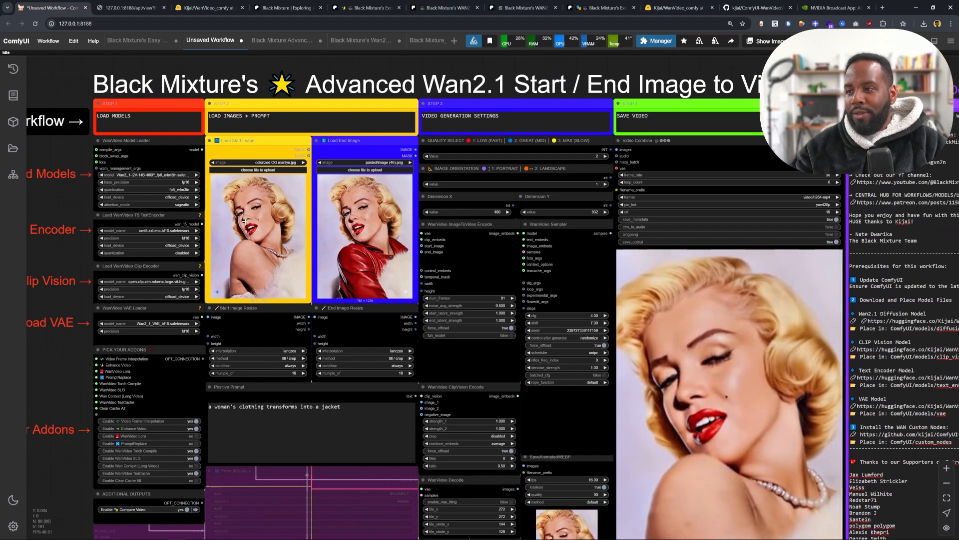
scroll(226, 215, "up", 3)
scroll(300, 222, "up", 3)
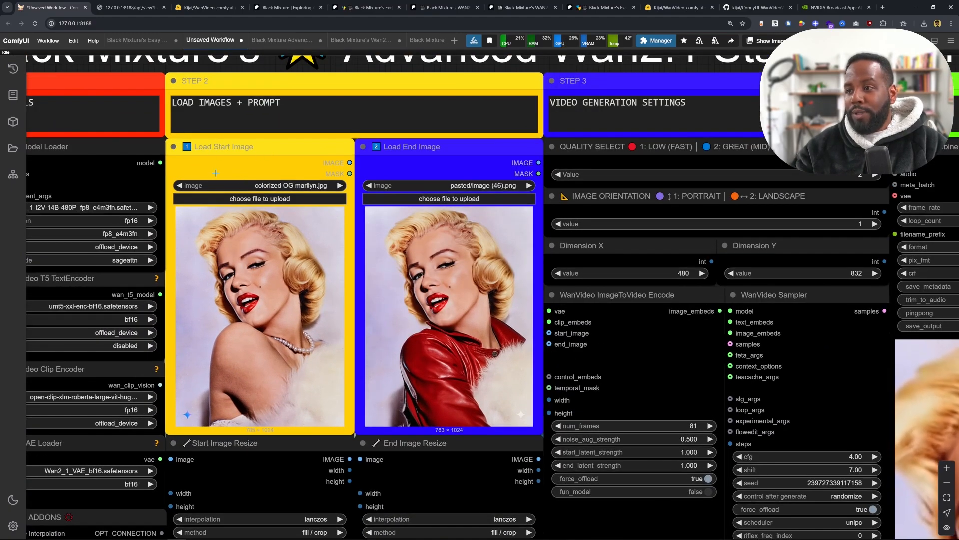
left_click_drag(374, 235, 358, 178)
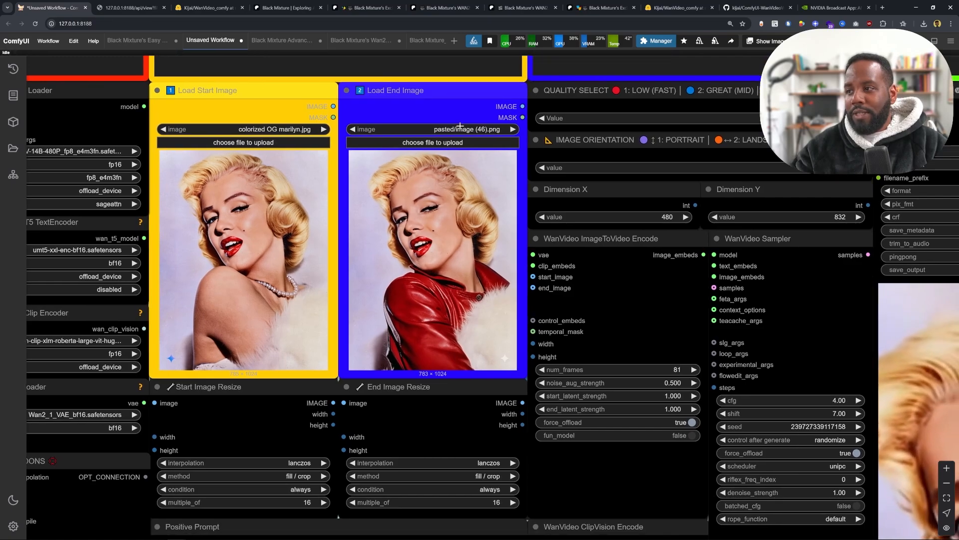
scroll(389, 257, "down", 3)
left_click_drag(266, 428, 247, 197)
left_click_drag(315, 190, 331, 105)
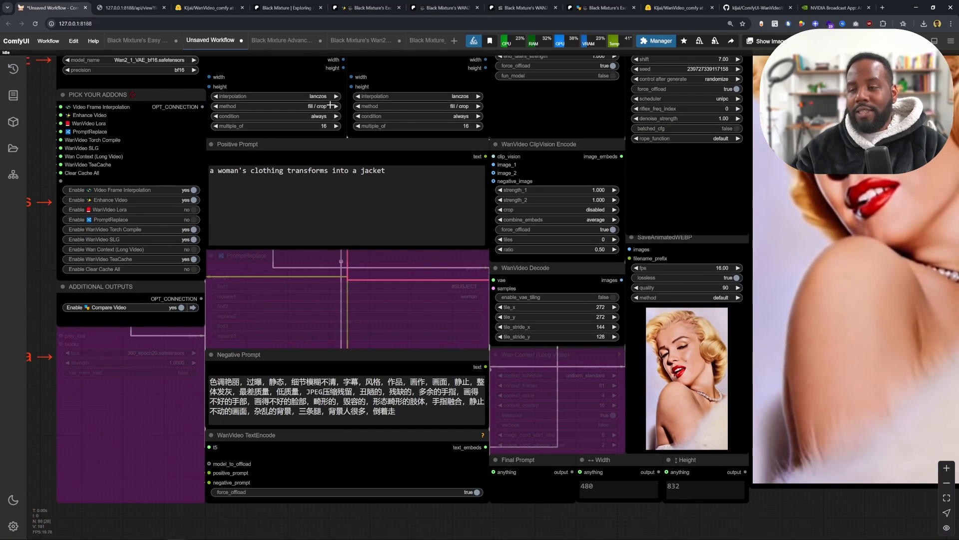
left_click_drag(392, 172, 210, 172)
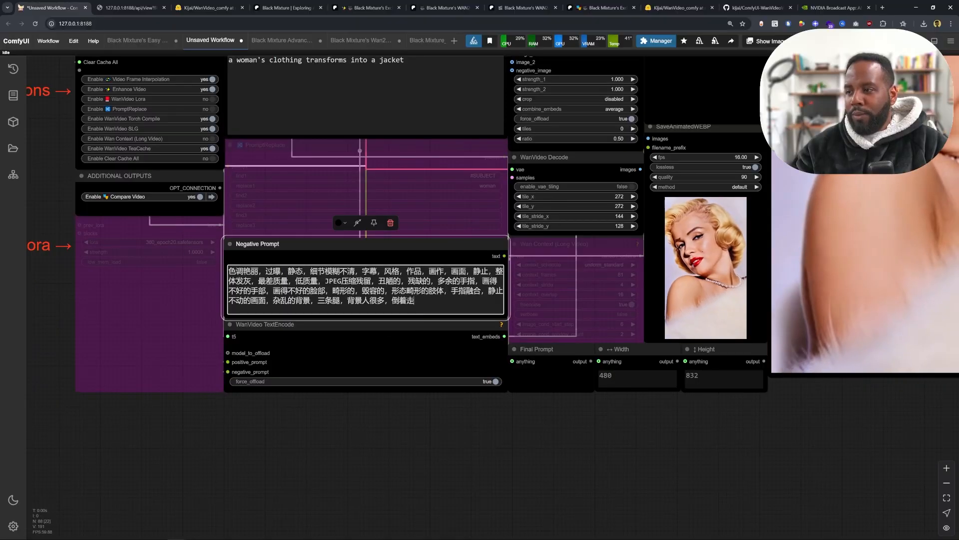
- Review the example start/end frame results and the workflow's negative prompt area
left_click_drag(228, 271, 511, 301)
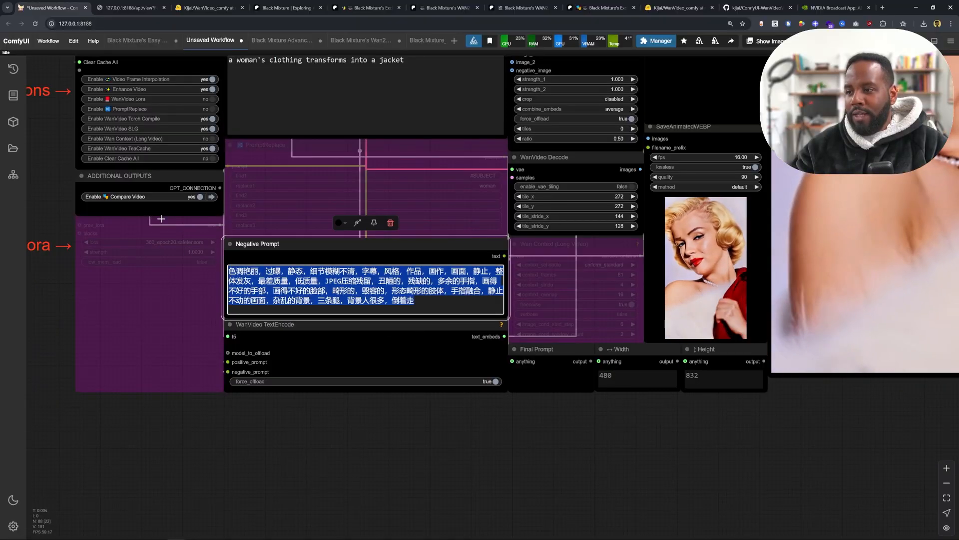
left_click(467, 305)
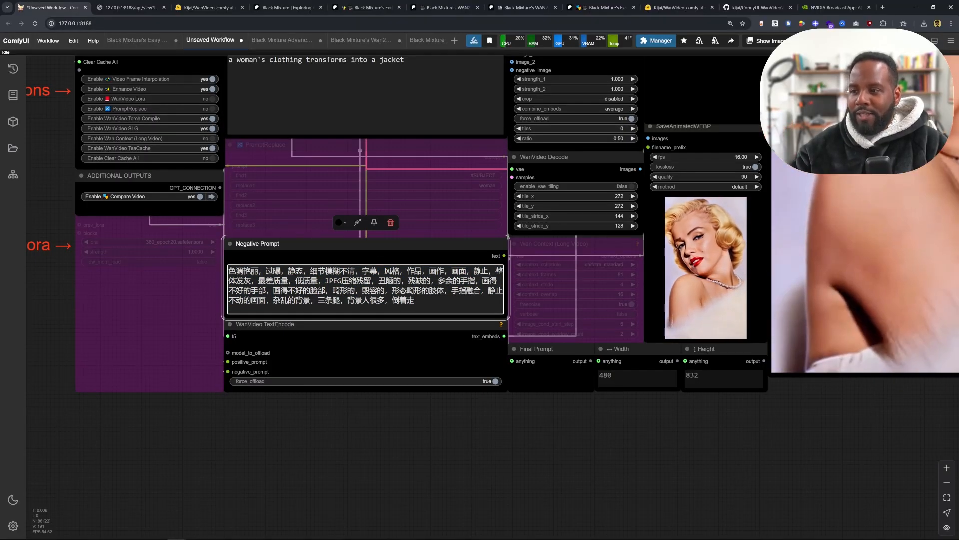
left_click_drag(390, 260, 306, 487)
left_click_drag(472, 334, 454, 499)
mouse_move(565, 267)
left_mouse_down()
mouse_move(390, 104)
mouse_move(389, 121)
left_mouse_up()
scroll(383, 235, "down", 2)
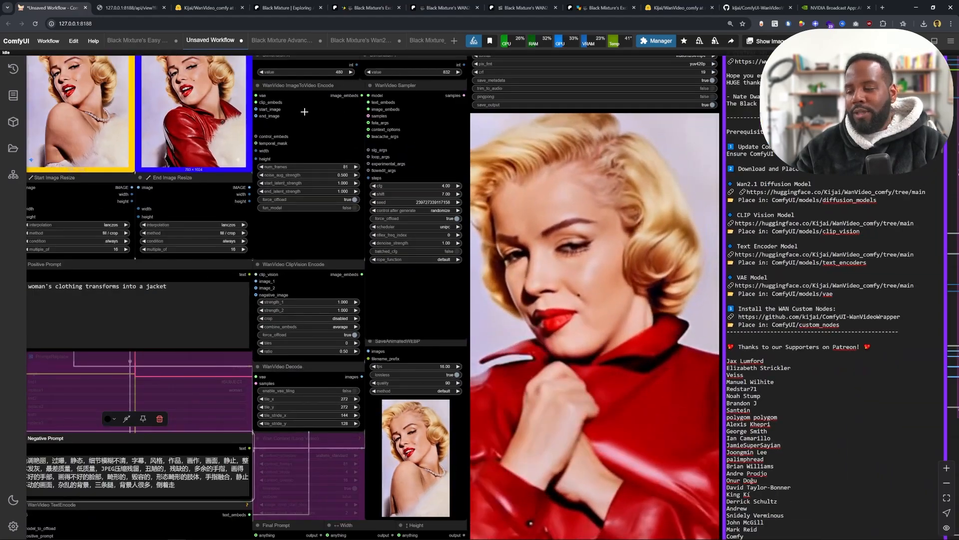
- Examine the Quality Select preset control in the video generation settings
left_click_drag(305, 112, 300, 350)
scroll(300, 319, "up", 10)
scroll(320, 145, "down", 5)
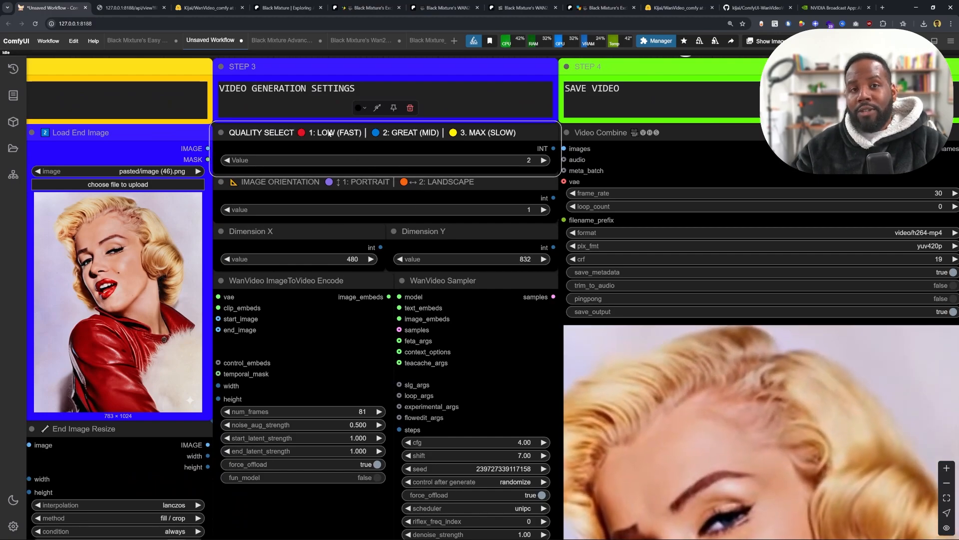
left_click(475, 164)
scroll(437, 151, "down", 2)
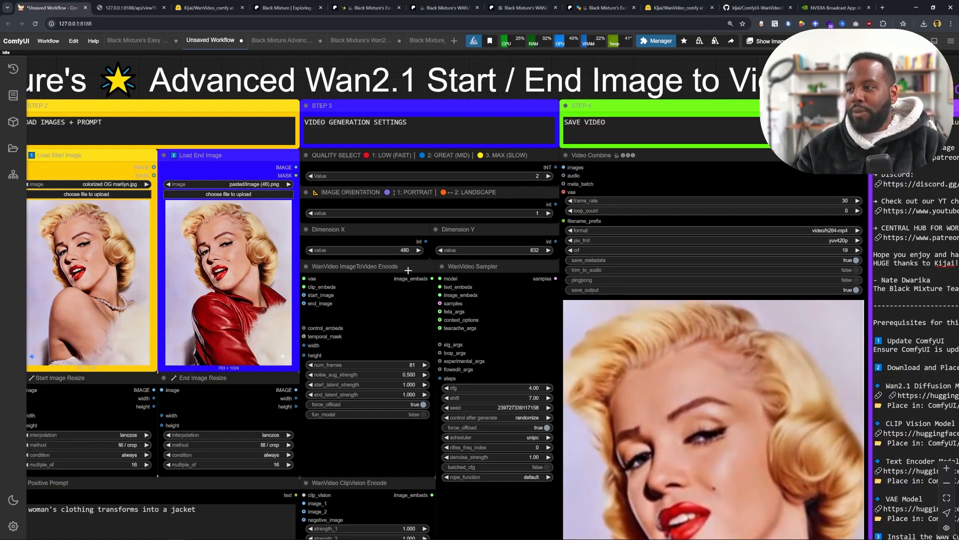
scroll(563, 223, "up", 3)
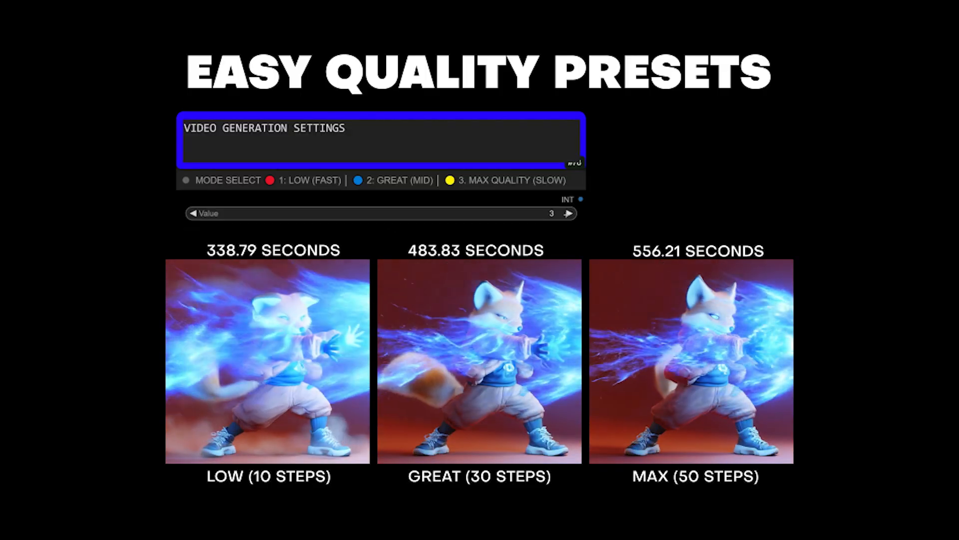
left_click(568, 214)
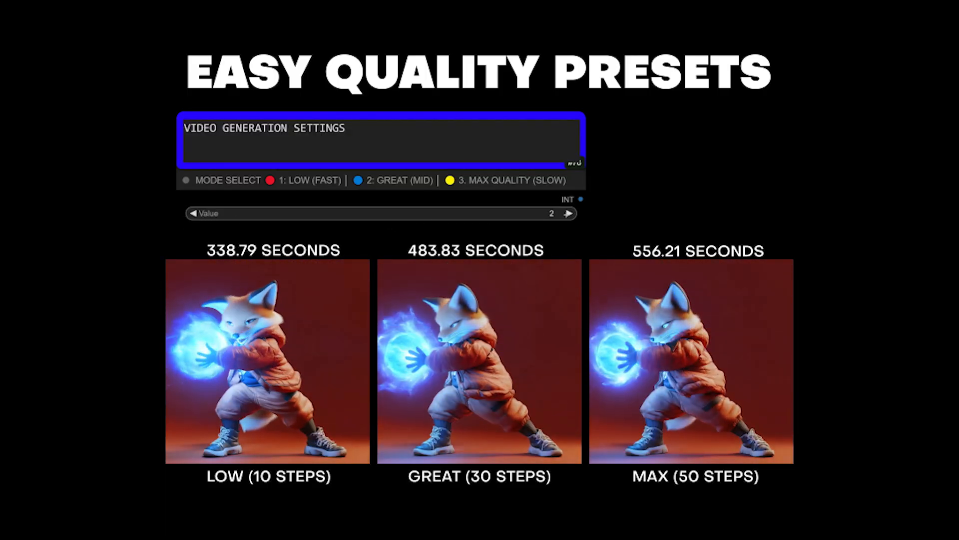
left_click(568, 214)
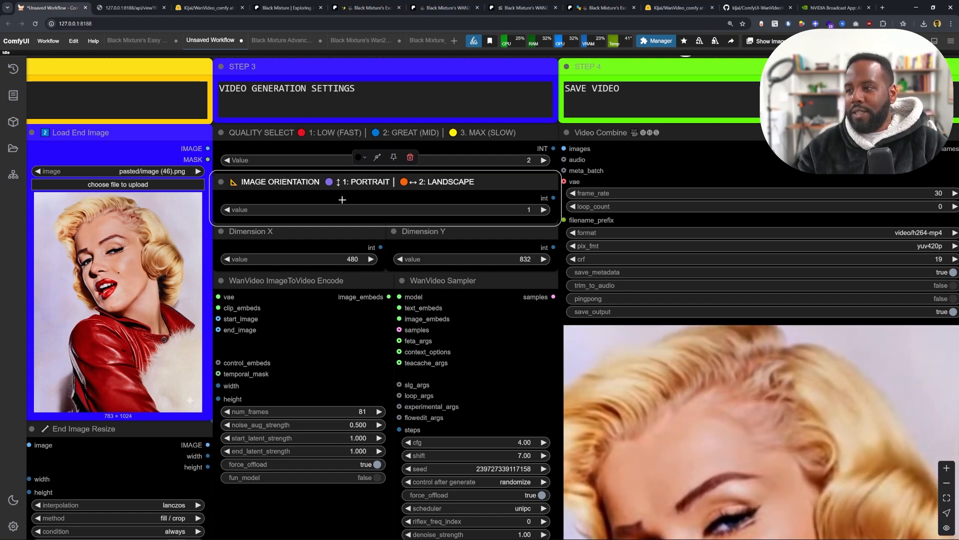
- Switch the Image Orientation value to 2 for landscape, then back to 1 for portrait
scroll(342, 199, "up", 2)
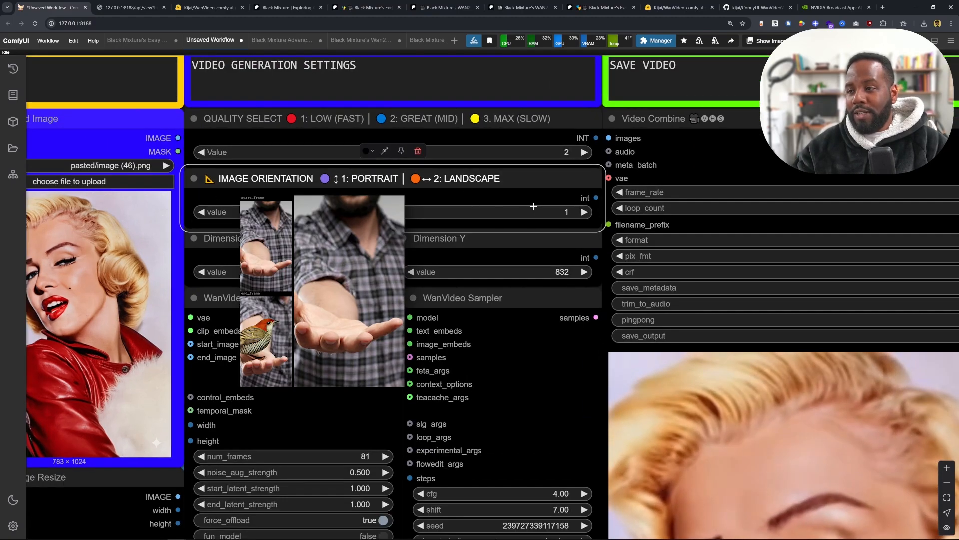
left_click(576, 215)
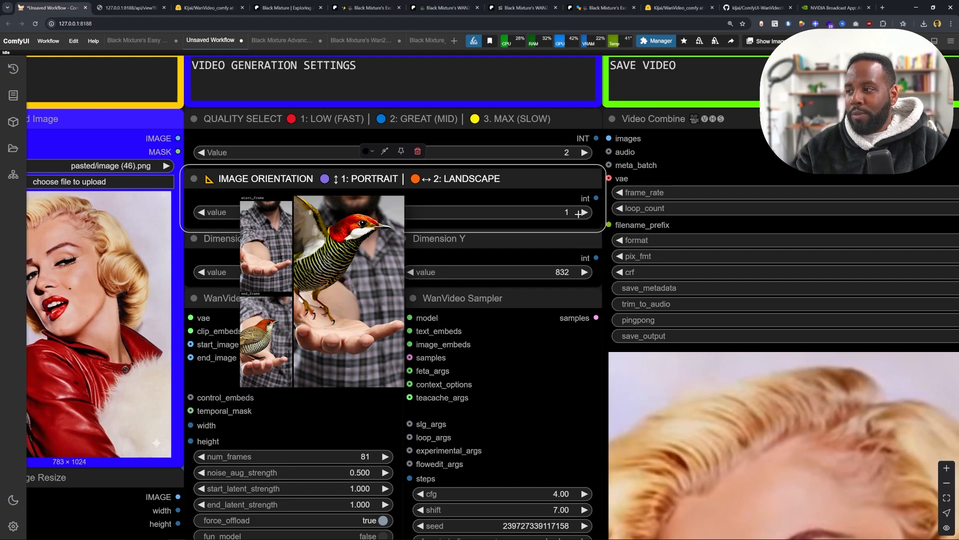
left_click(199, 212)
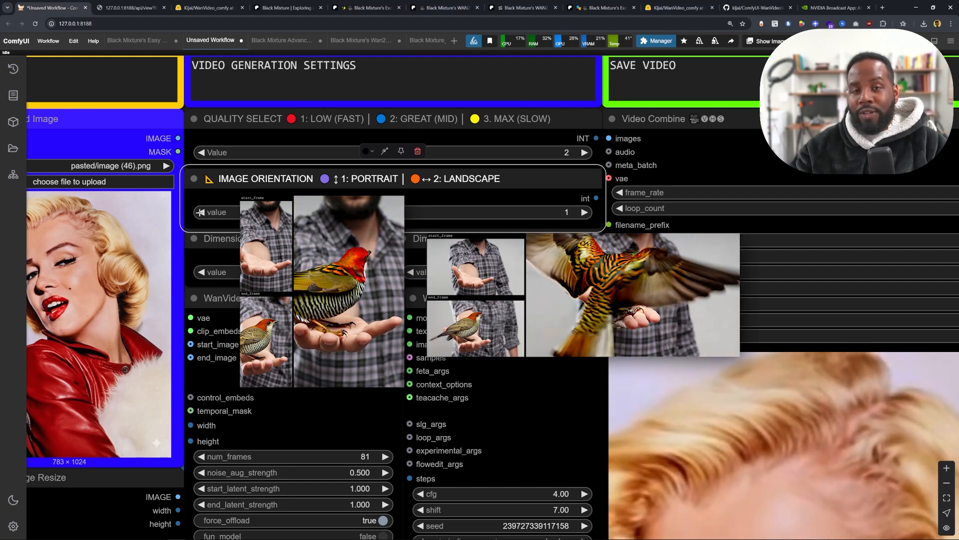
scroll(265, 300, "down", 5)
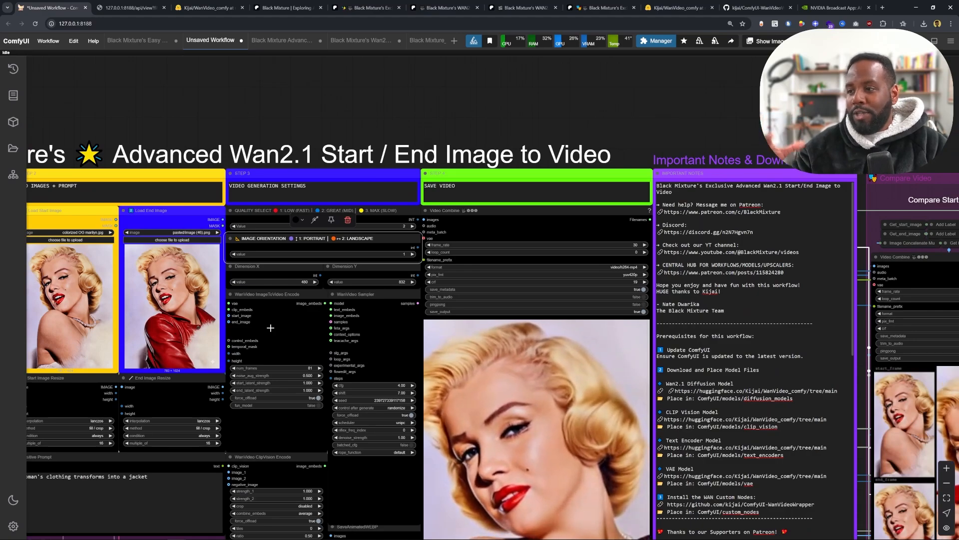
scroll(313, 322, "up", 2)
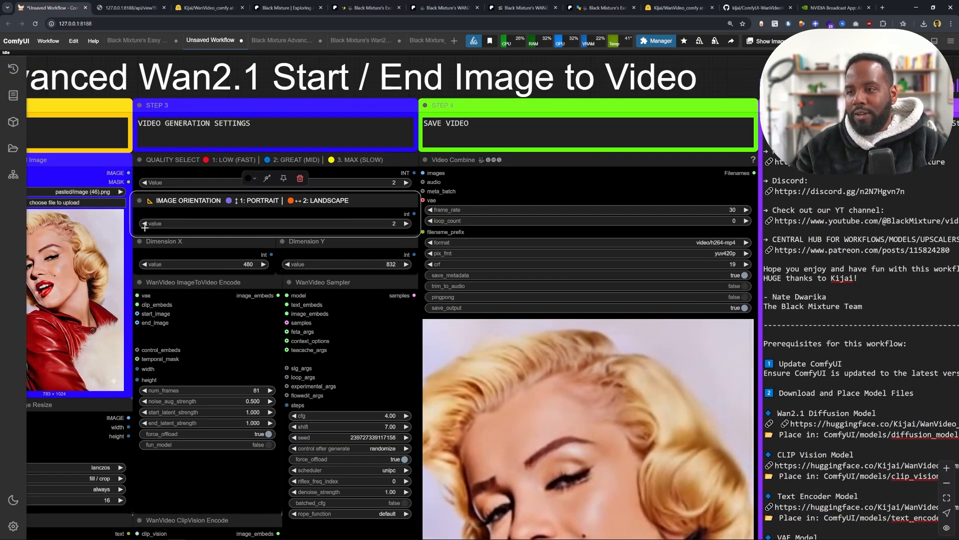
left_click(221, 250)
left_click(317, 243)
left_click(192, 242)
left_click(349, 245)
left_click(200, 253)
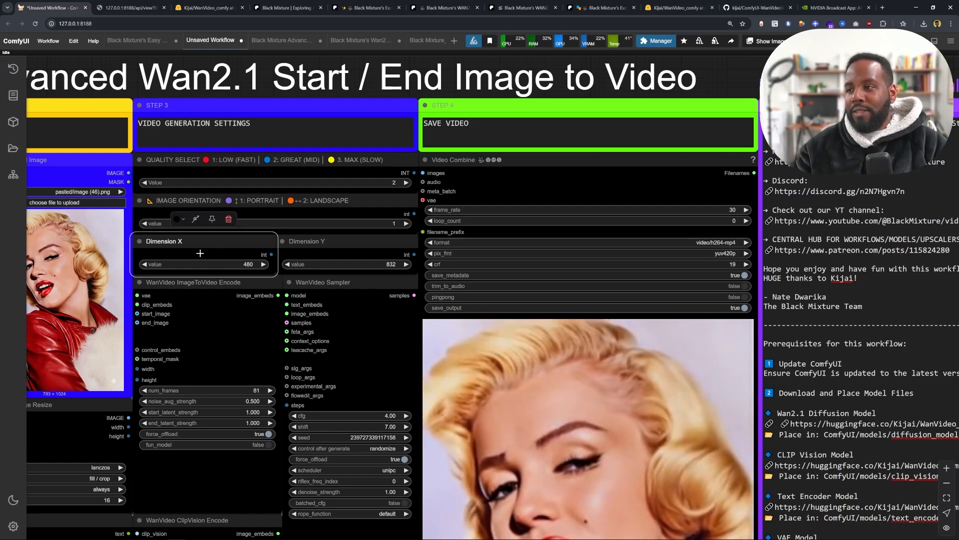
left_click(292, 207)
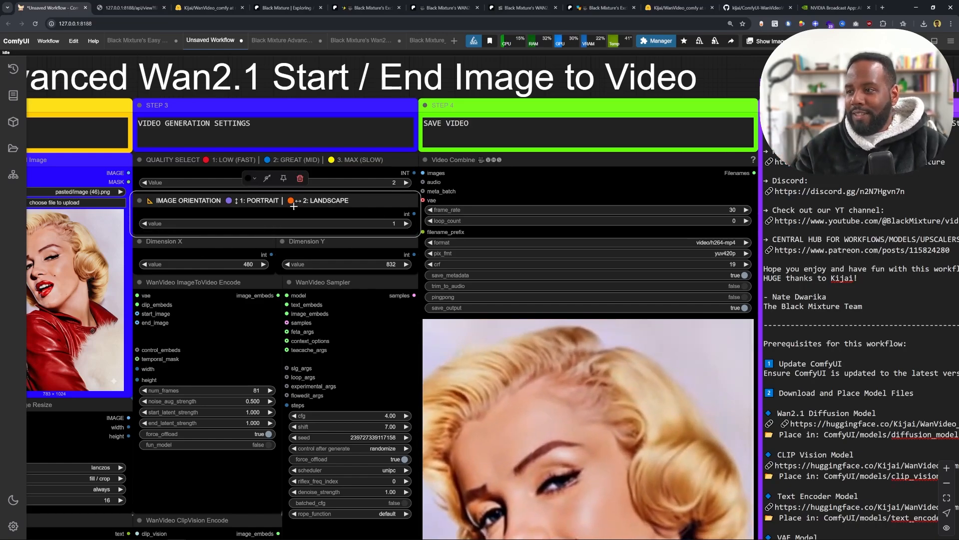
- Examine the logic groups for TeaCache, orientation select, mode selector and output naming
scroll(291, 208, "down", 8)
left_click_drag(746, 277, 394, 218)
scroll(394, 219, "up", 4)
scroll(667, 200, "up", 3)
left_click_drag(667, 199, 532, 197)
left_click_drag(417, 347, 426, 221)
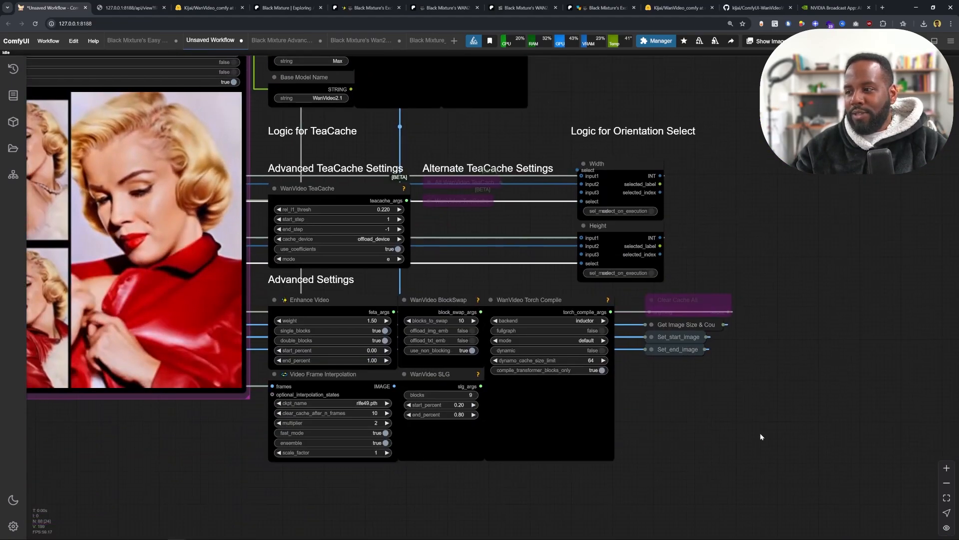
left_click_drag(409, 273, 428, 501)
scroll(640, 356, "up", 3)
scroll(614, 188, "up", 4)
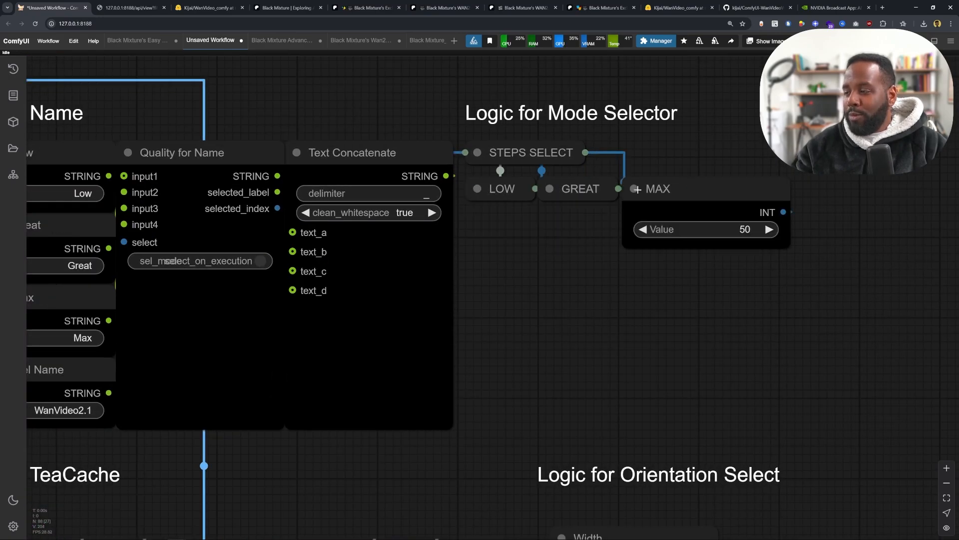
scroll(531, 284, "down", 8)
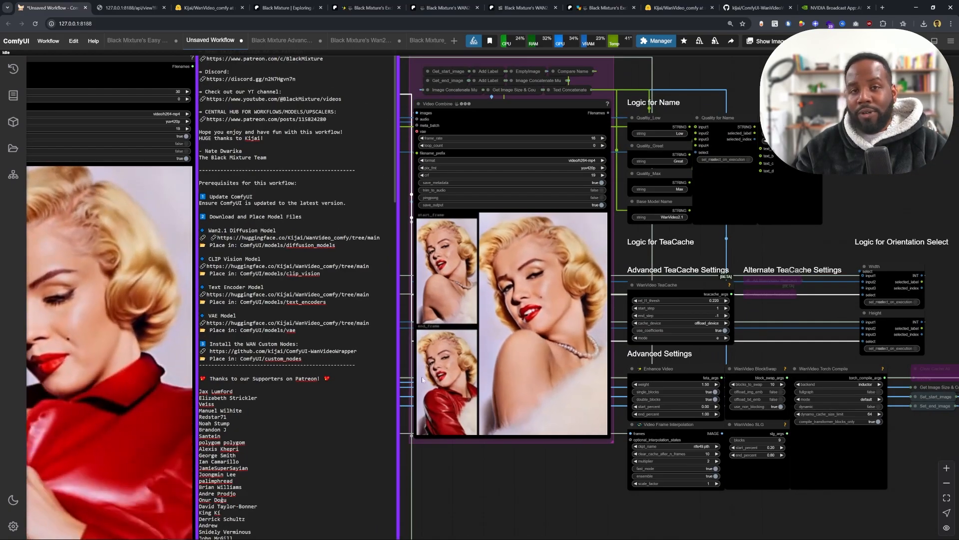
left_click_drag(747, 474, 957, 456)
scroll(589, 320, "down", 1)
scroll(590, 320, "up", 1)
left_click_drag(315, 93, 405, 183)
scroll(405, 184, "up", 2)
scroll(420, 172, "up", 4)
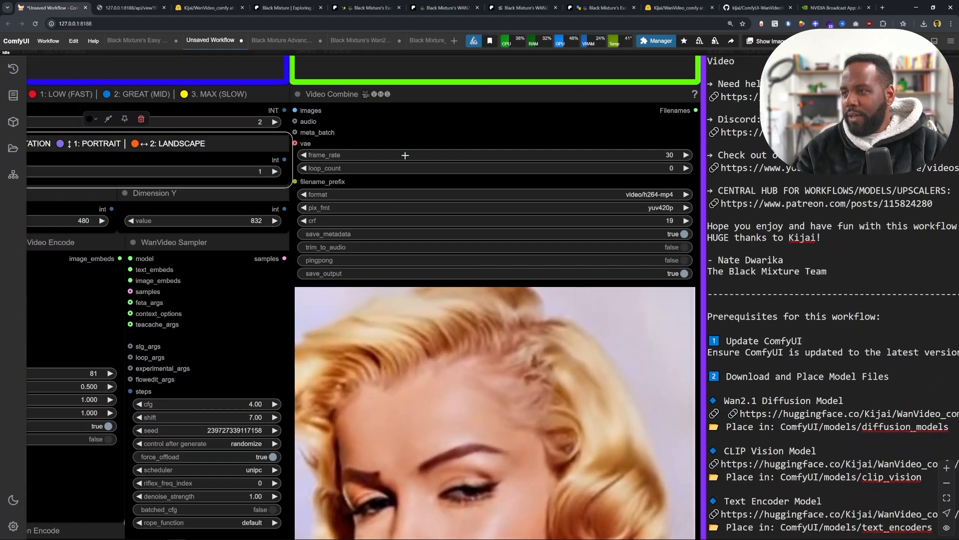
- Survey the main workflow layout from the model loaders to the Video Combine output and notes
scroll(516, 409, "down", 5)
scroll(607, 269, "up", 7)
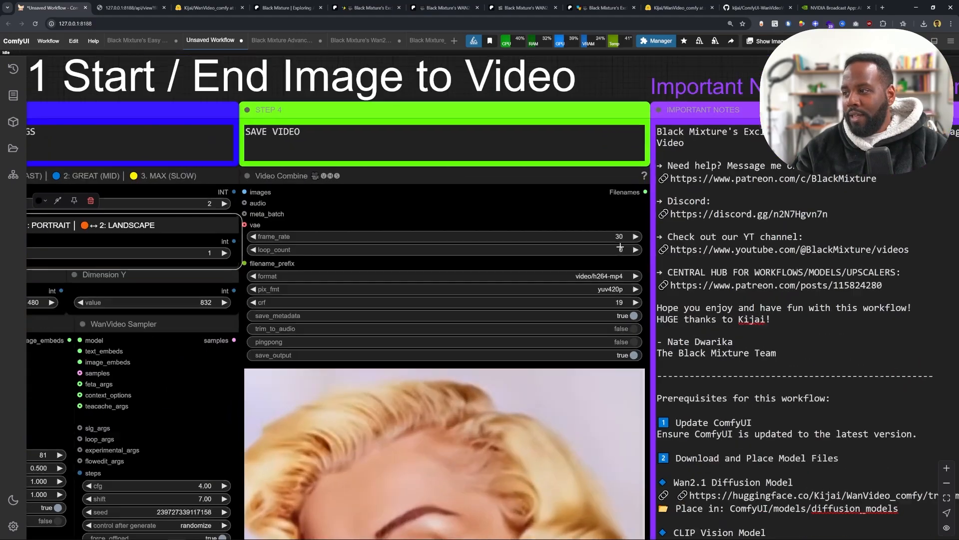
scroll(485, 215, "down", 8)
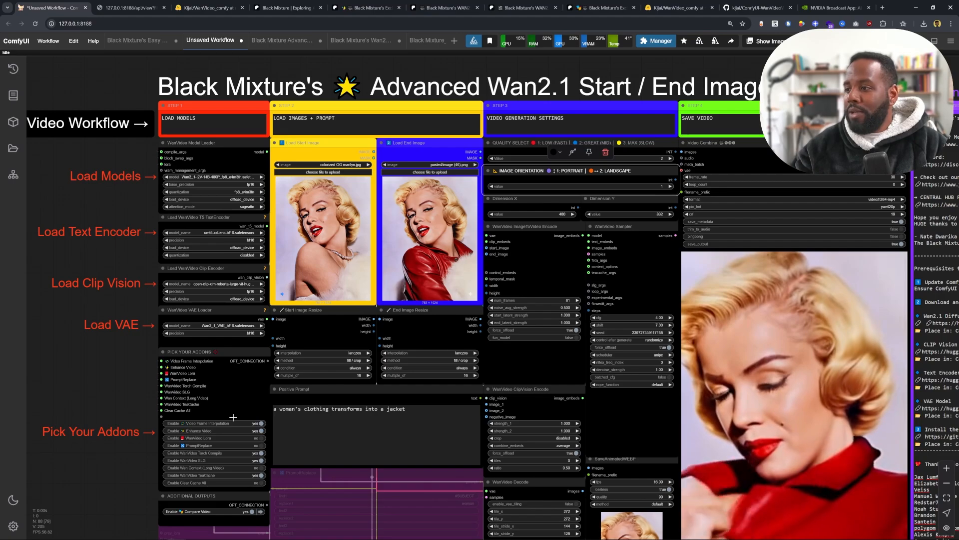
left_click_drag(635, 446, 347, 327)
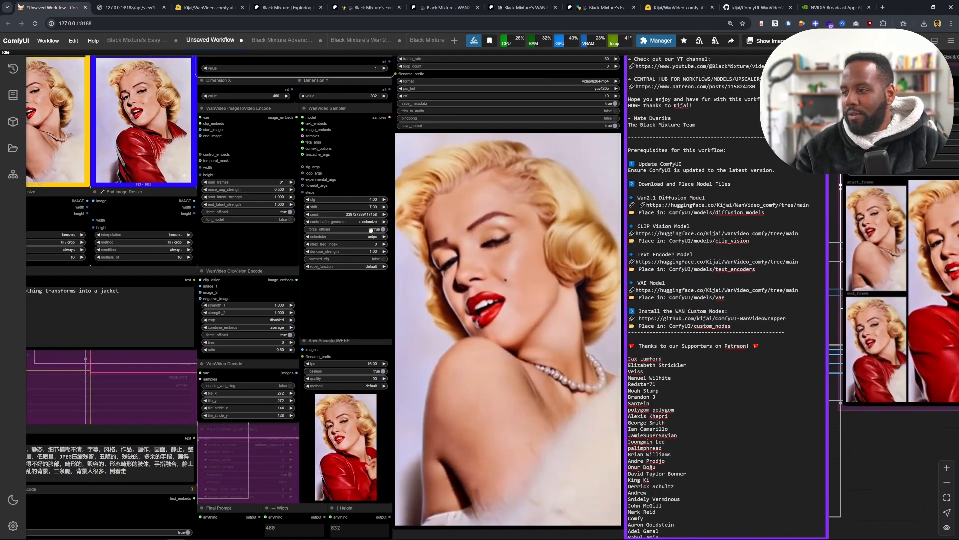
left_click_drag(366, 182, 464, 242)
left_click_drag(426, 122, 441, 120)
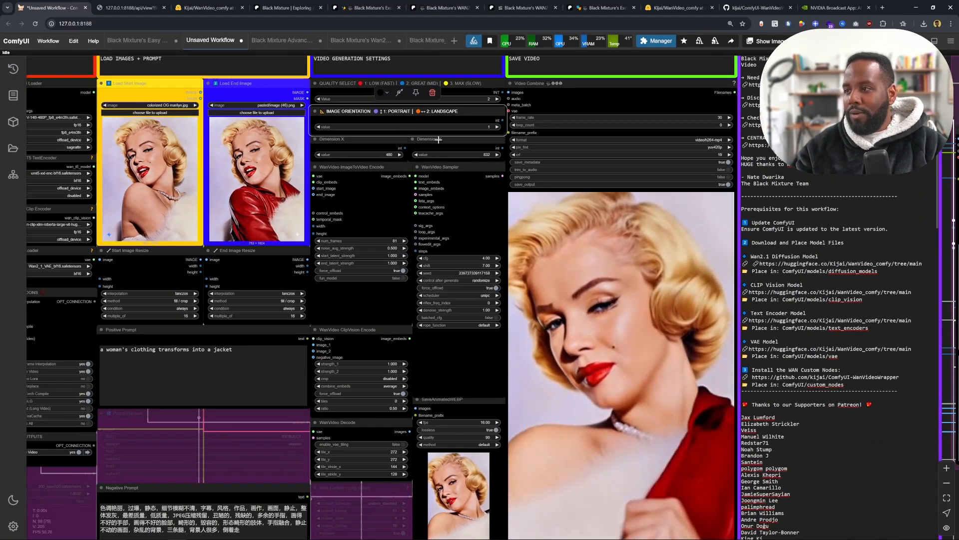
scroll(441, 121, "up", 3)
scroll(441, 118, "up", 2)
left_click_drag(471, 59, 469, 62)
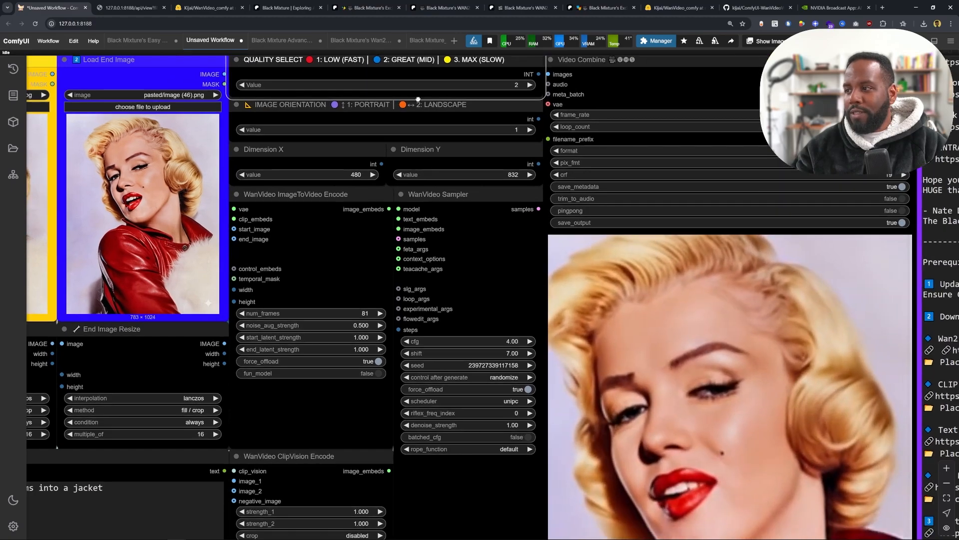
scroll(473, 75, "down", 3)
scroll(579, 338, "down", 3)
left_click_drag(388, 298, 425, 362)
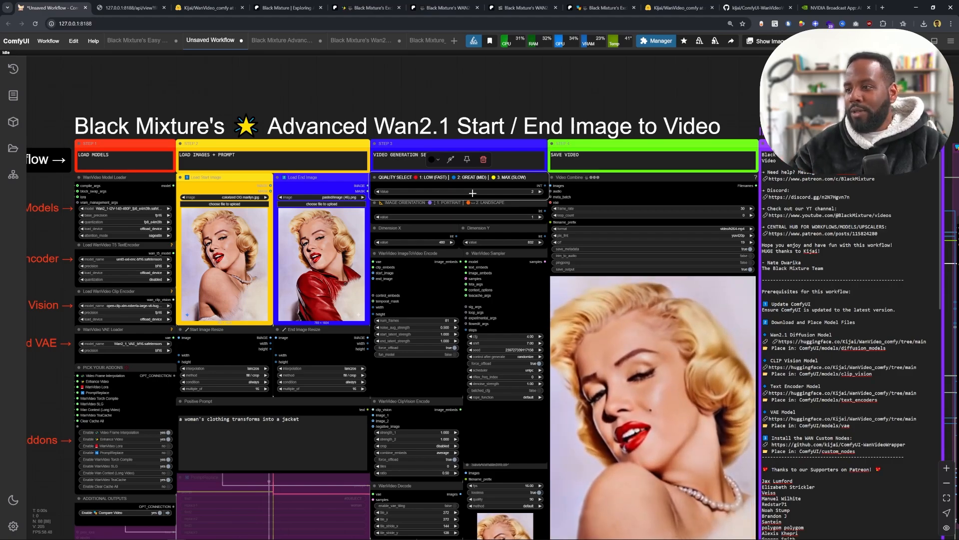
- Switch to the other Black Mixture workflow tab and inspect its start and end images
left_click(275, 41)
left_click_drag(194, 157, 254, 199)
scroll(264, 209, "up", 3)
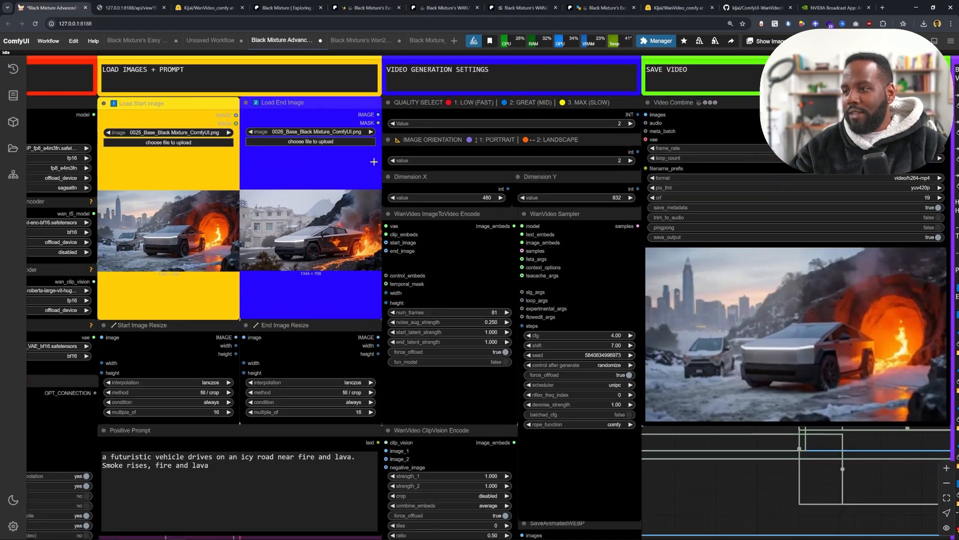
left_click_drag(712, 290, 630, 251)
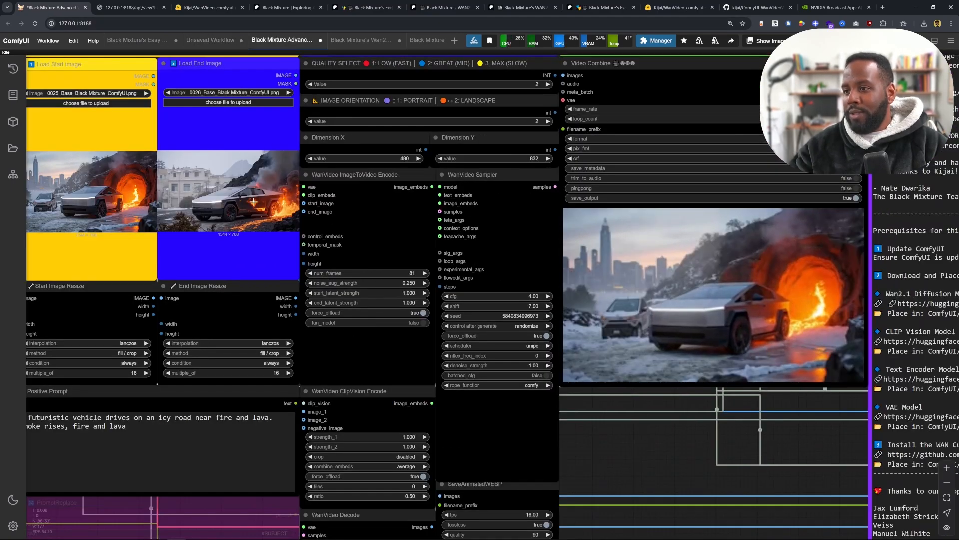
left_click_drag(164, 185, 270, 194)
scroll(270, 195, "up", 3)
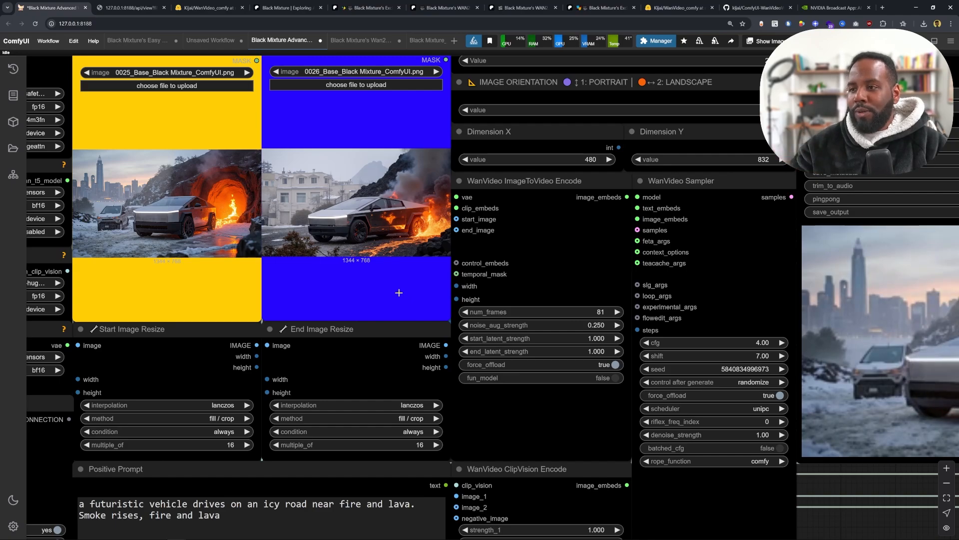
scroll(149, 198, "up", 4)
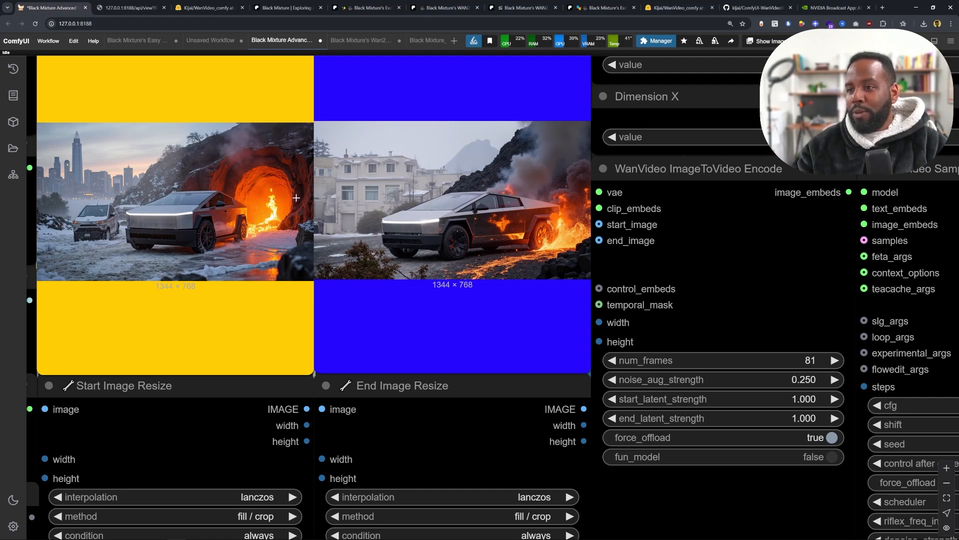
left_click_drag(296, 197, 375, 207)
scroll(532, 303, "down", 6)
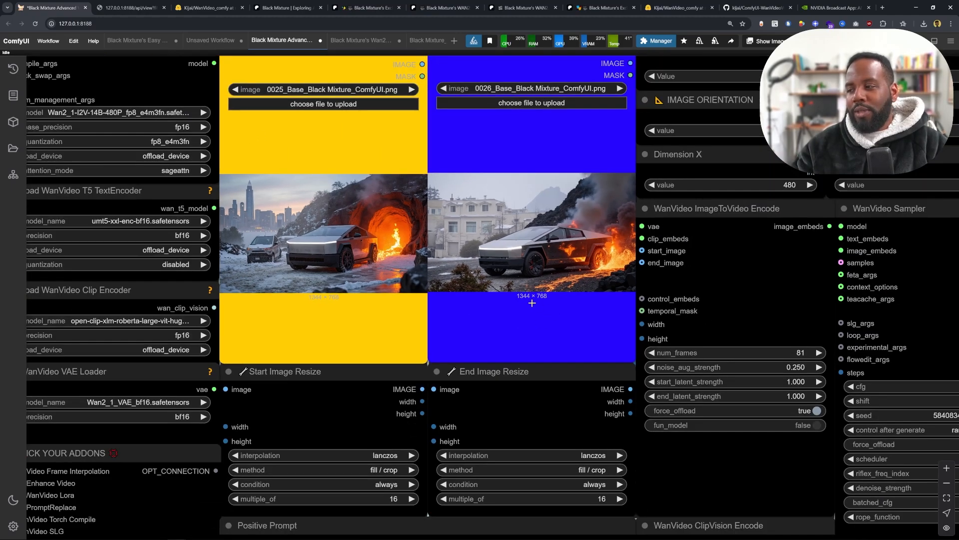
left_click_drag(532, 302, 113, 223)
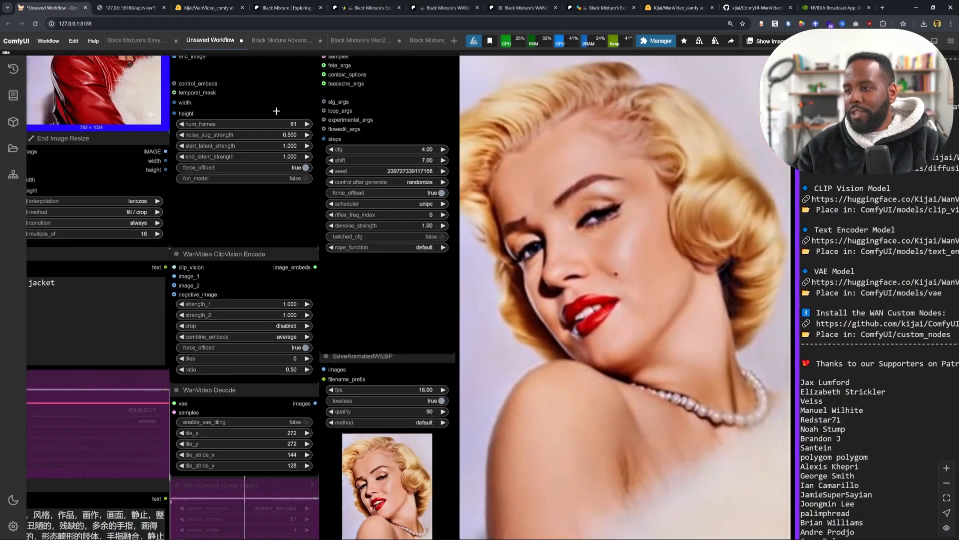
- Inspect the noise_aug_strength setting of the WanVideo ImageToVideo Encode node
scroll(277, 111, "down", 1)
left_click_drag(284, 124, 486, 280)
scroll(310, 162, "down", 2)
scroll(355, 260, "up", 5)
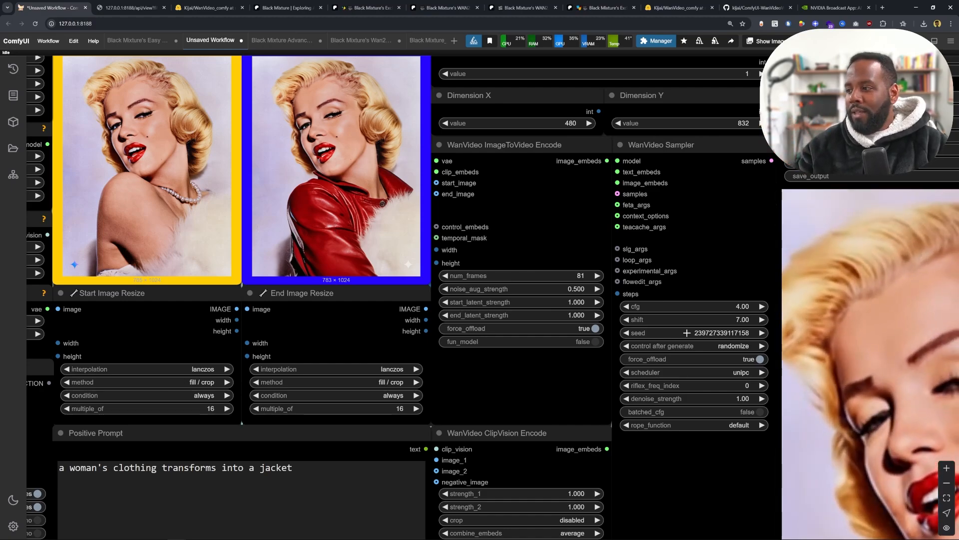
scroll(695, 331, "down", 4)
left_click_drag(714, 327, 426, 181)
scroll(531, 367, "down", 3)
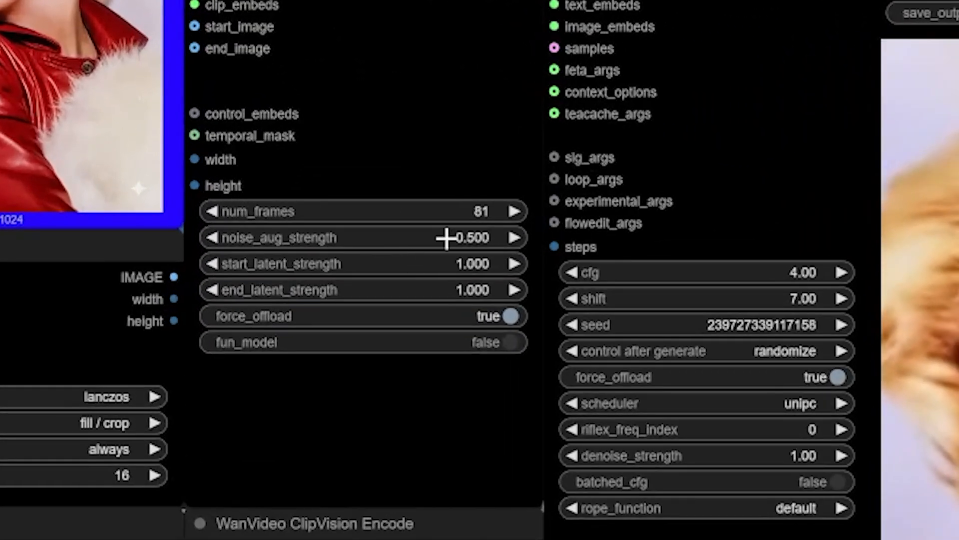
left_click(445, 238)
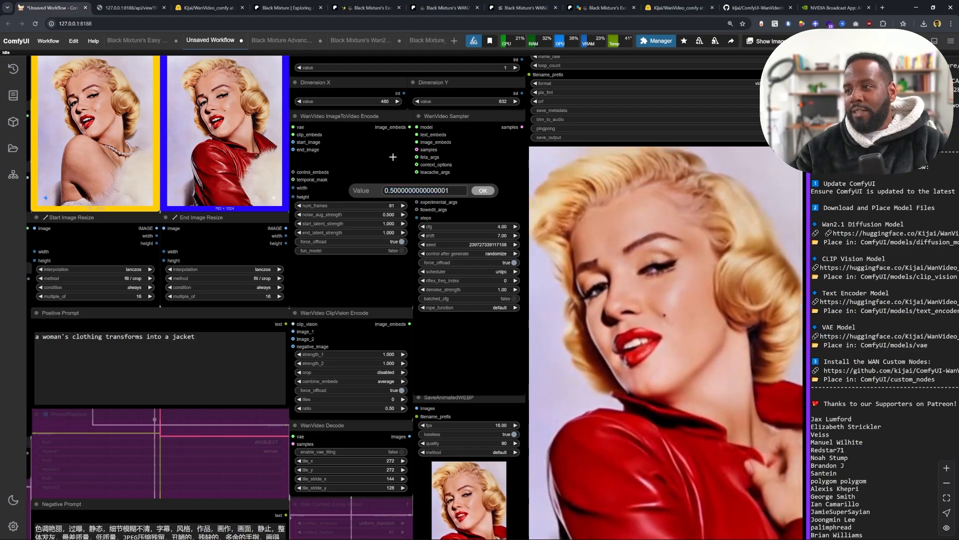
left_click(484, 70)
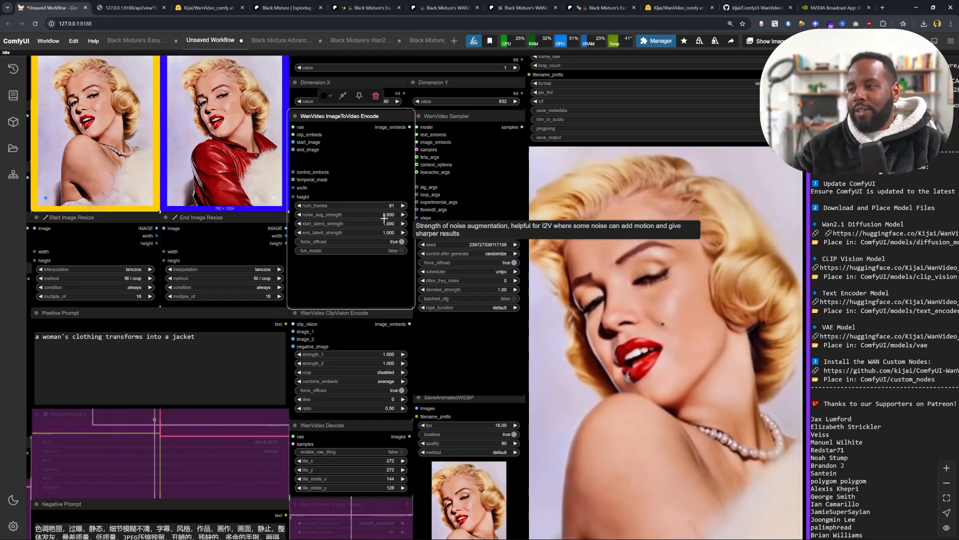
- Pan around the Wan workflow to review the start and end images and the encode and sampler settings
left_click_drag(351, 138, 420, 154)
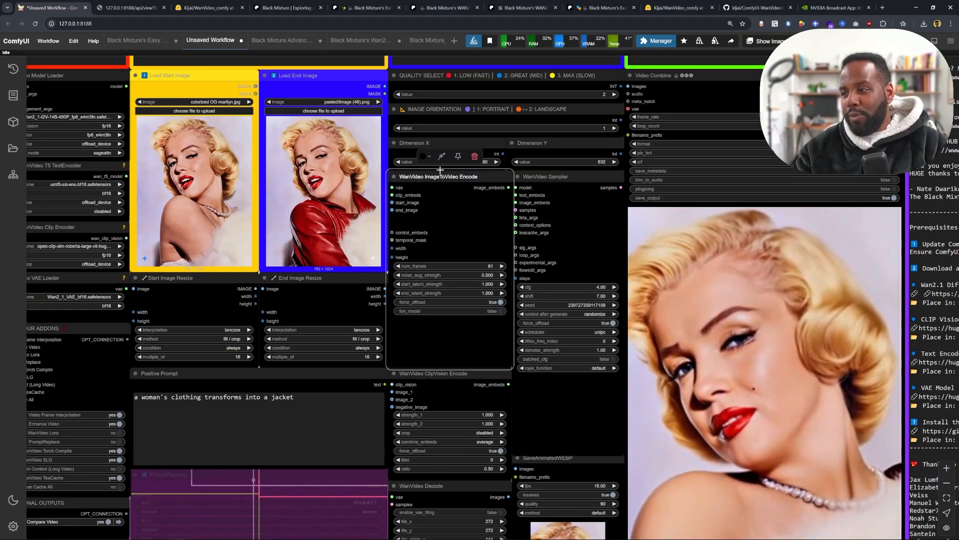
scroll(434, 200, "down", 1)
left_click_drag(431, 205, 411, 201)
scroll(292, 179, "down", 3)
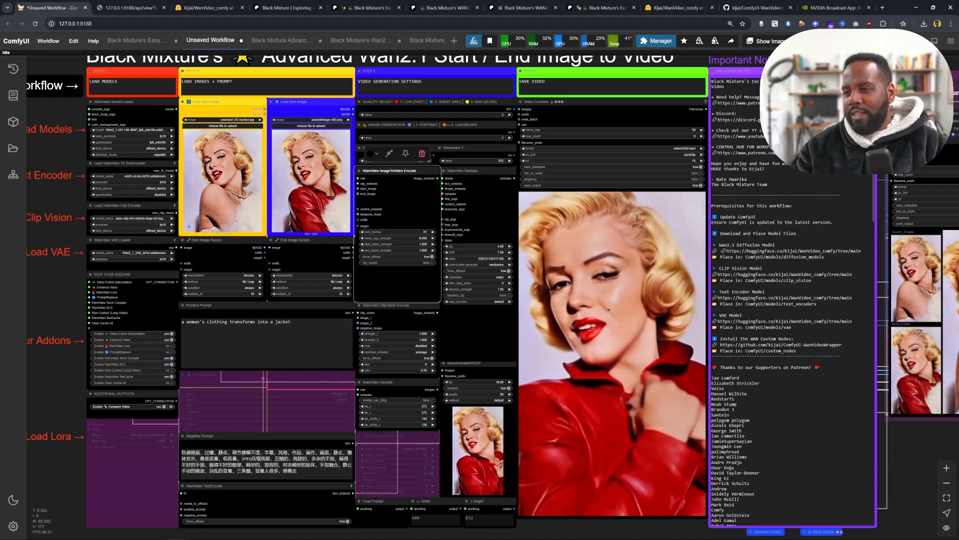
scroll(212, 179, "up", 8)
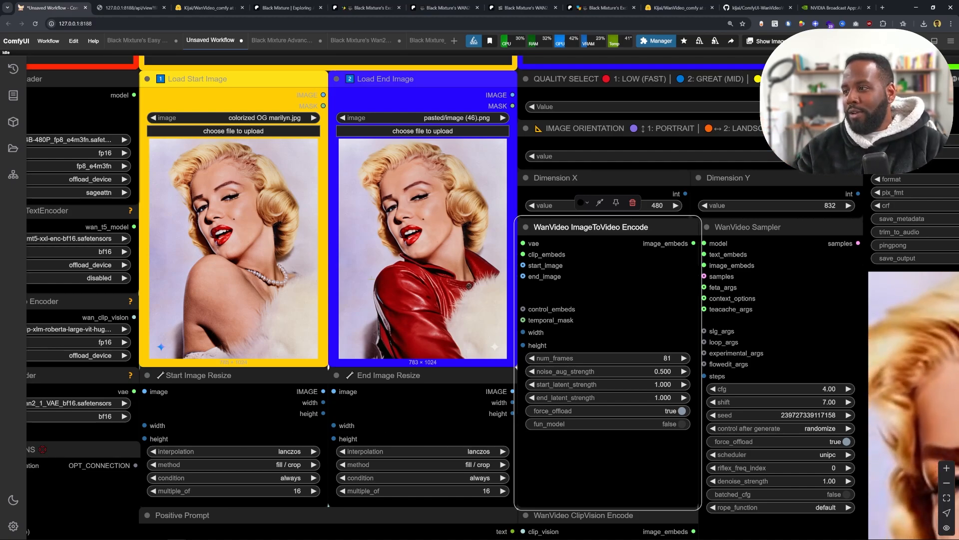
scroll(340, 212, "down", 3)
- Switch to the Black Mixture's Easy Gemini workflow tab and look over its layout
left_click(152, 42)
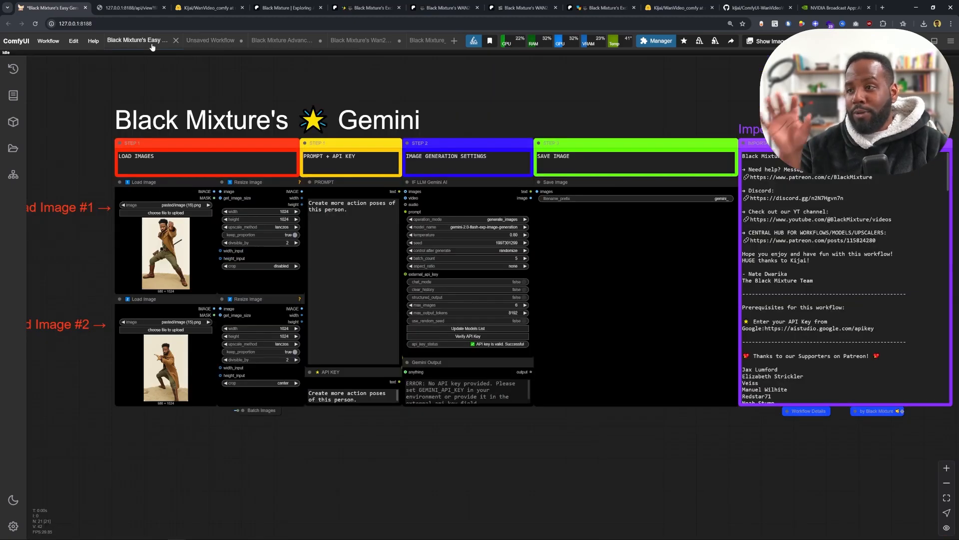
scroll(309, 91, "up", 3)
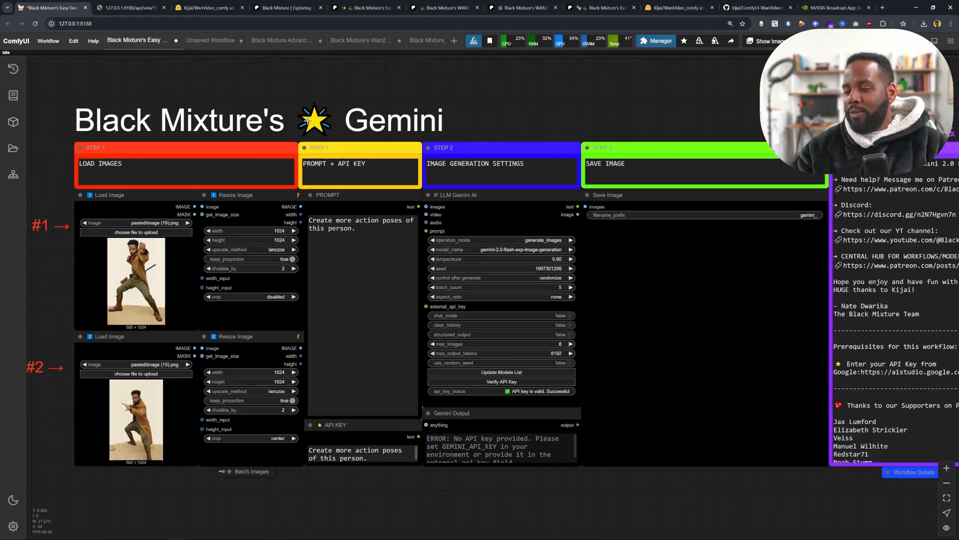
scroll(364, 268, "down", 3)
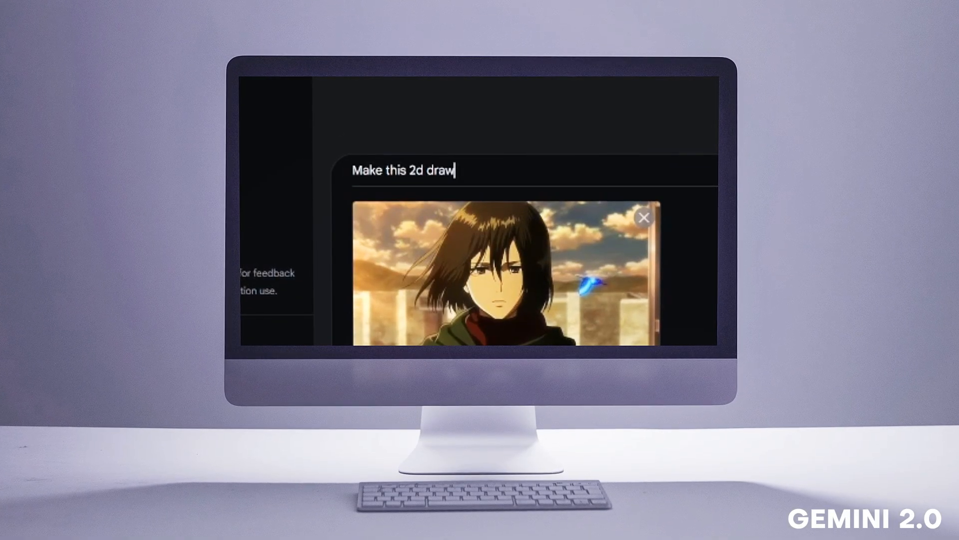
type("ing into a real")
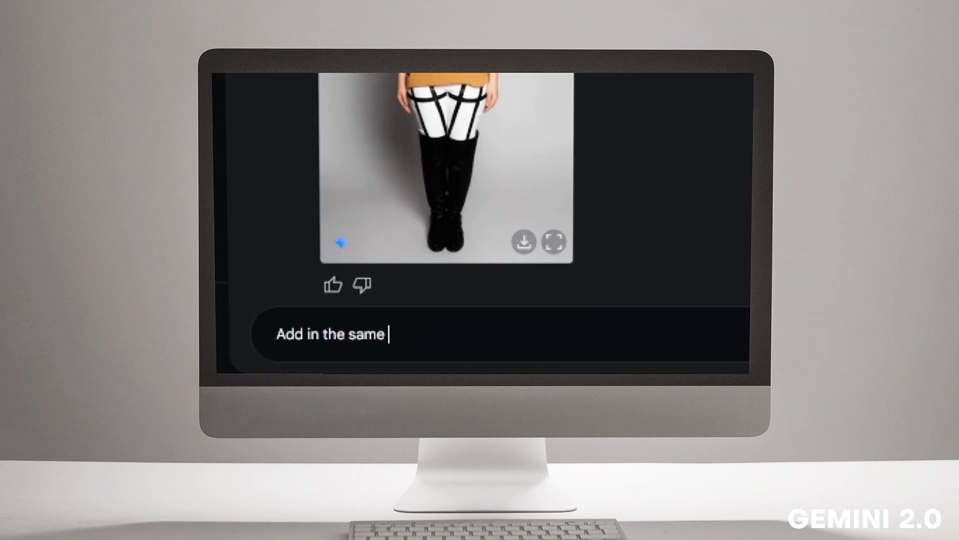
type("clothing, a green cloak and red s")
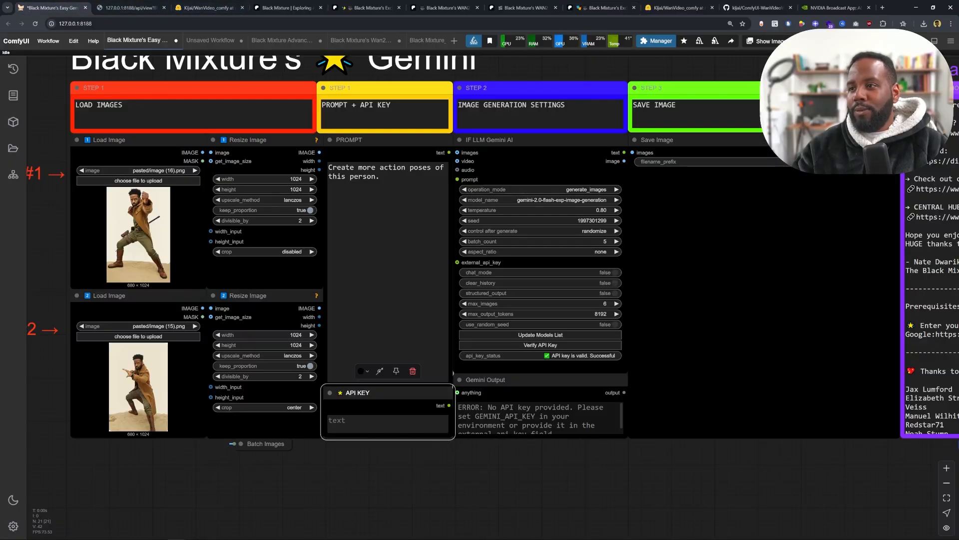
- Examine the Gemini workflow's image loaders, prompt, API KEY node, generation settings and notes
scroll(148, 251, "up", 3)
left_click_drag(120, 168, 188, 165)
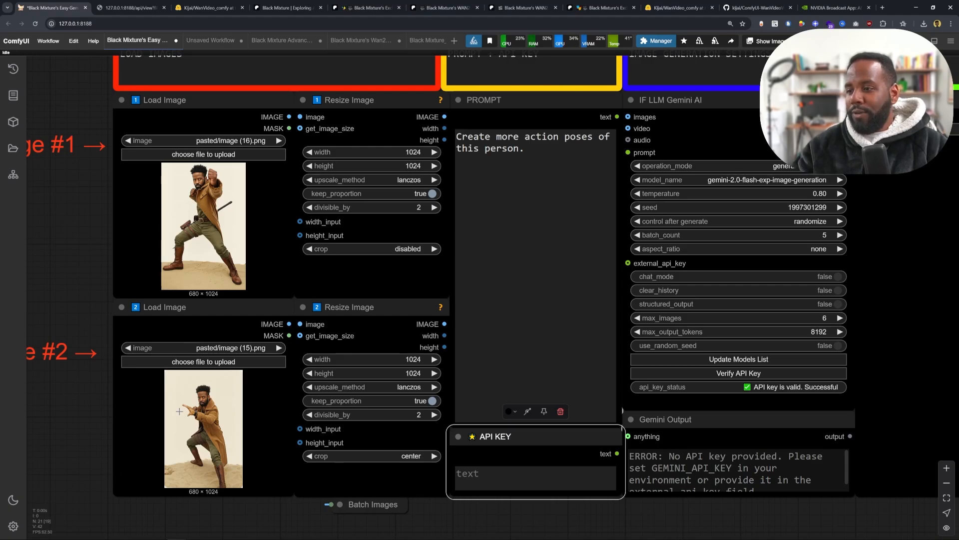
left_click_drag(536, 153, 451, 134)
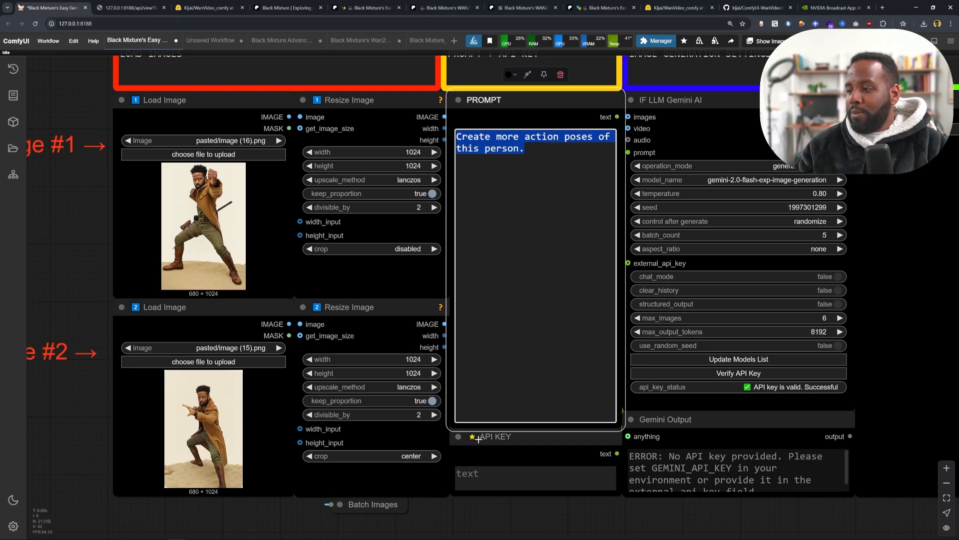
left_click_drag(643, 517, 517, 507)
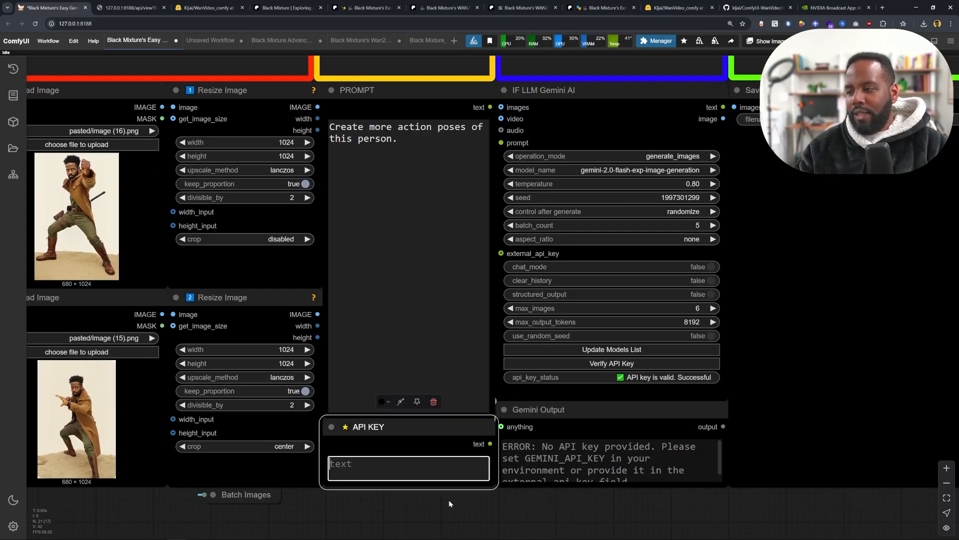
left_click_drag(650, 287, 517, 300)
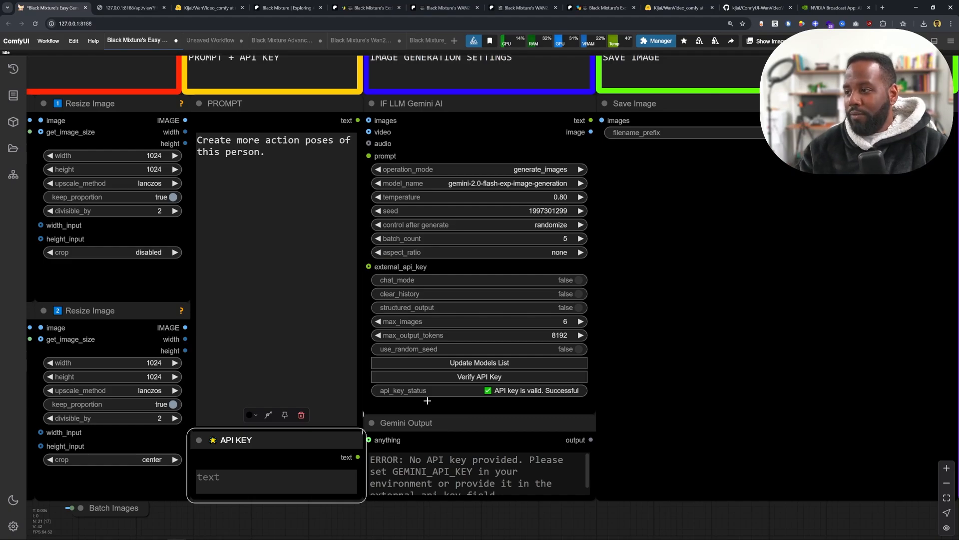
scroll(674, 381, "down", 3)
left_click_drag(685, 359, 374, 326)
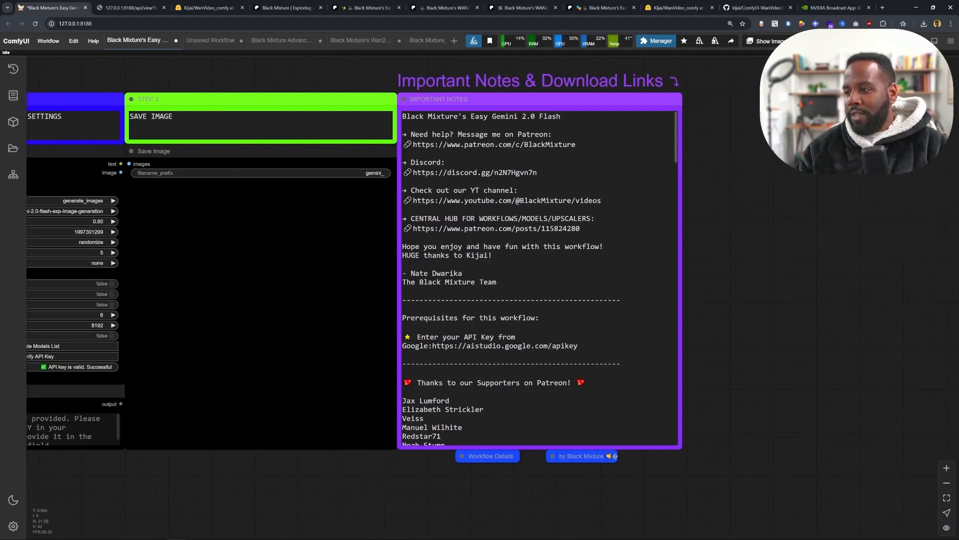
- Open the Google AI Studio API key page from the notes link and copy the Gemini API key
left_click(578, 345)
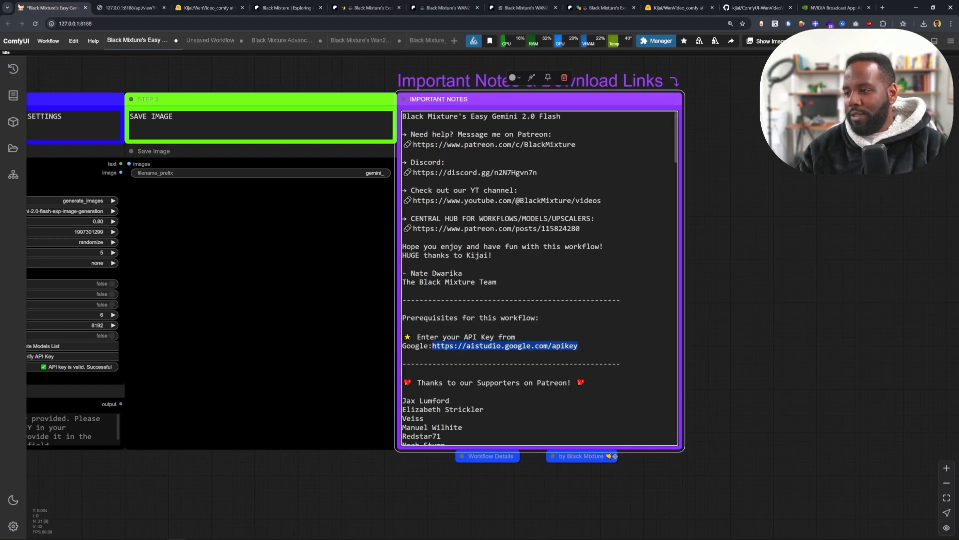
left_click_drag(83, 3, 79, 4)
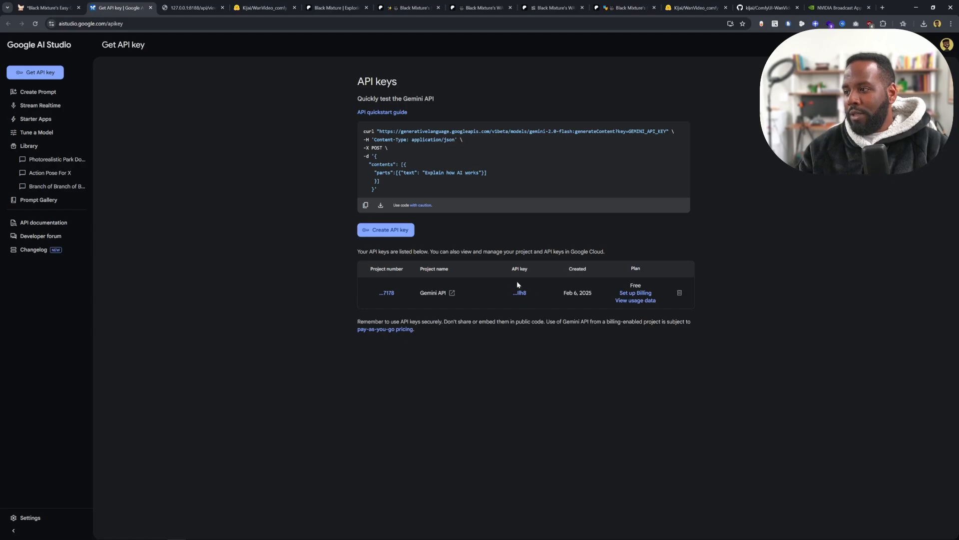
left_click(520, 293)
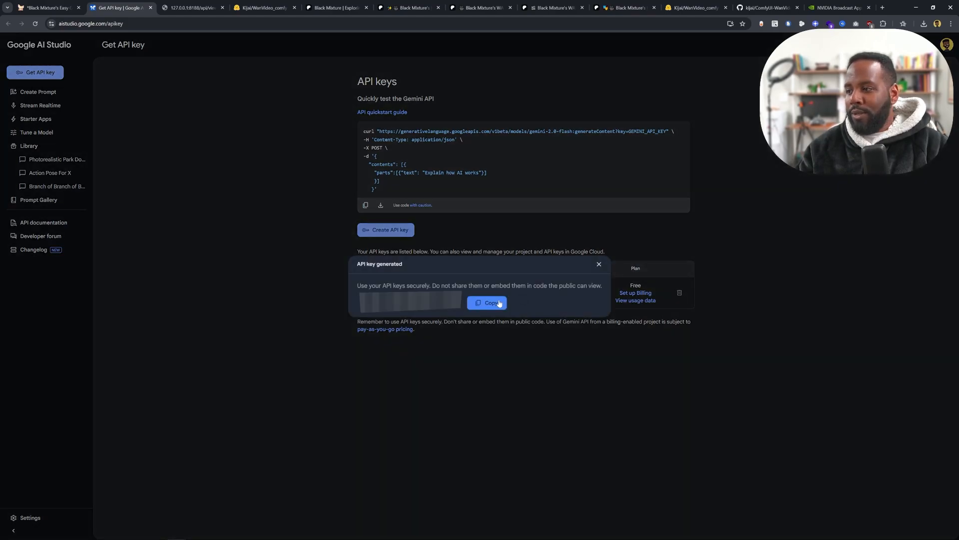
left_click(598, 264)
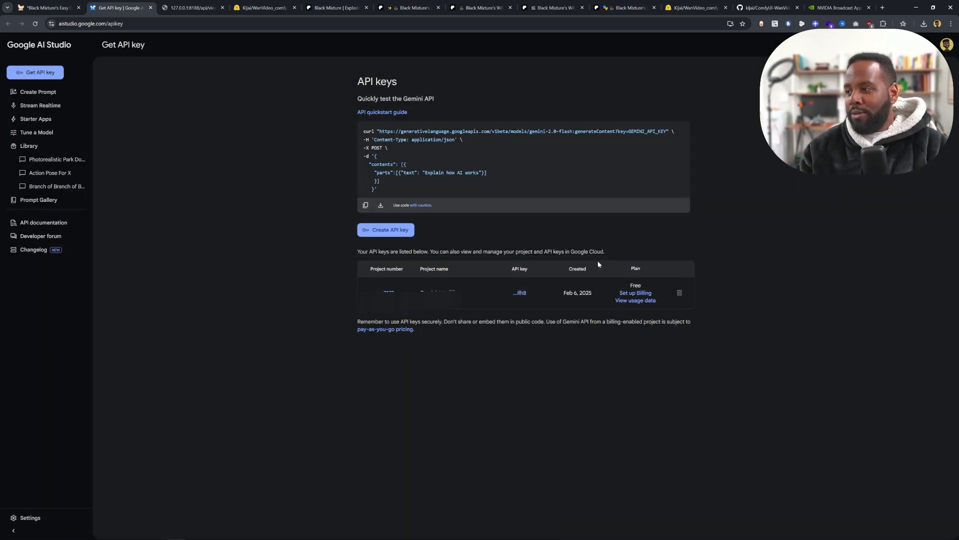
- Return to the ComfyUI workflow, paste the Gemini API key into the API KEY node and collapse the node
left_click(60, 4)
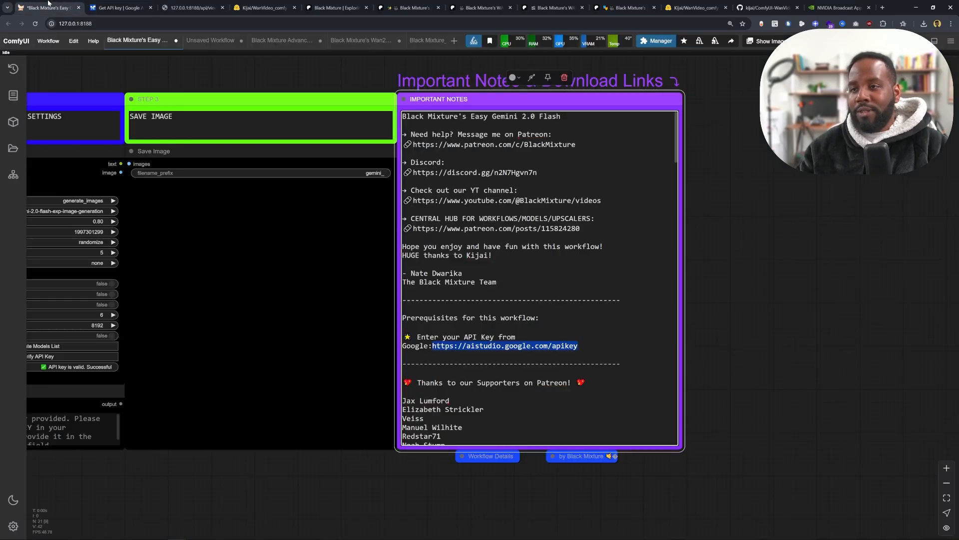
left_click_drag(563, 353, 668, 285)
left_click_drag(151, 342, 475, 342)
scroll(369, 434, "up", 3)
left_click_drag(360, 454, 405, 484)
right_click(328, 380)
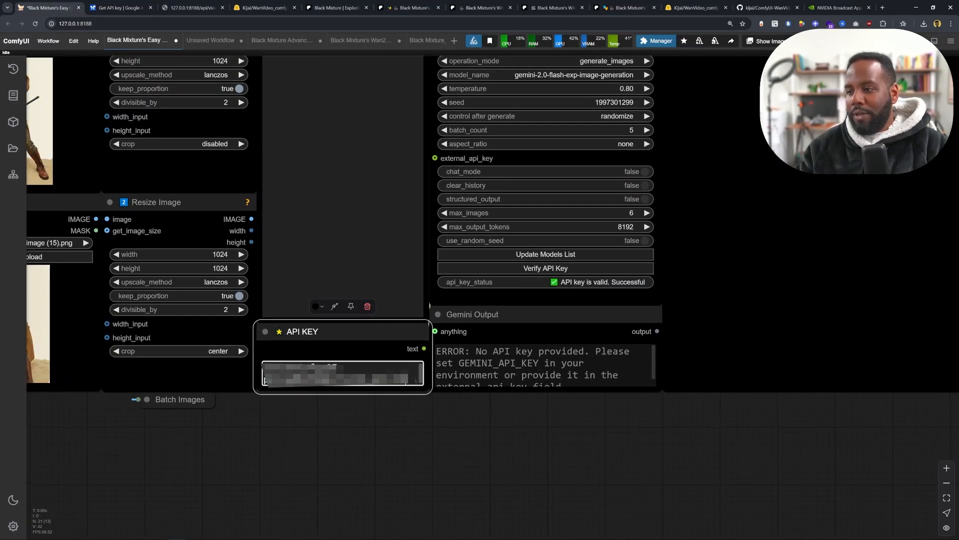
left_click(265, 332)
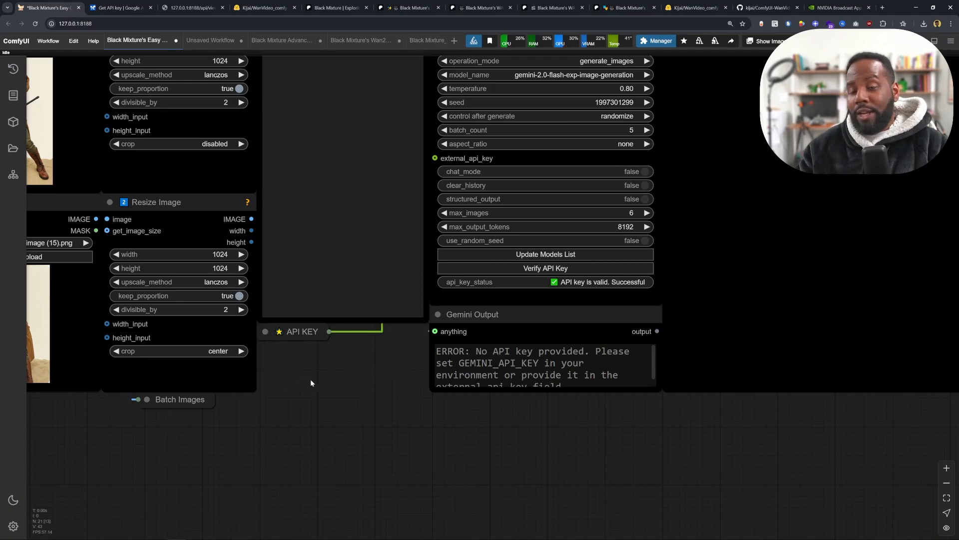
- Run the Gemini workflow to generate action poses and open one result in the Save Image preview
scroll(311, 379, "down", 3)
left_click_drag(361, 398, 467, 461)
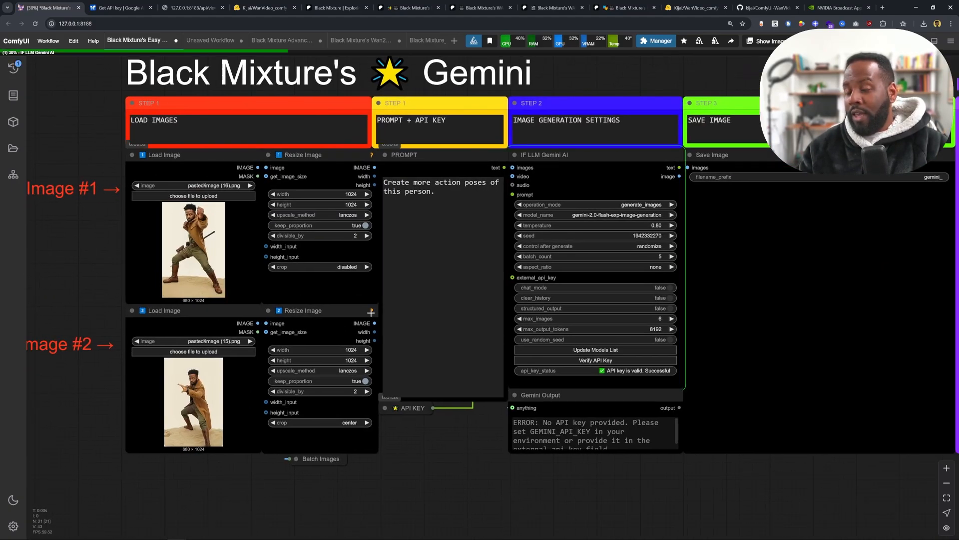
mouse_move(371, 313)
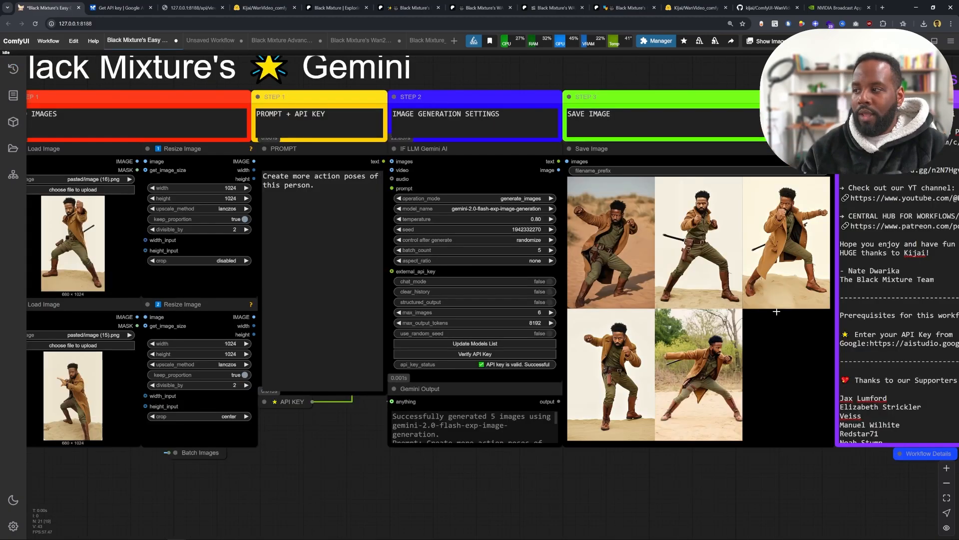
left_click_drag(676, 358, 513, 326)
left_click(614, 206)
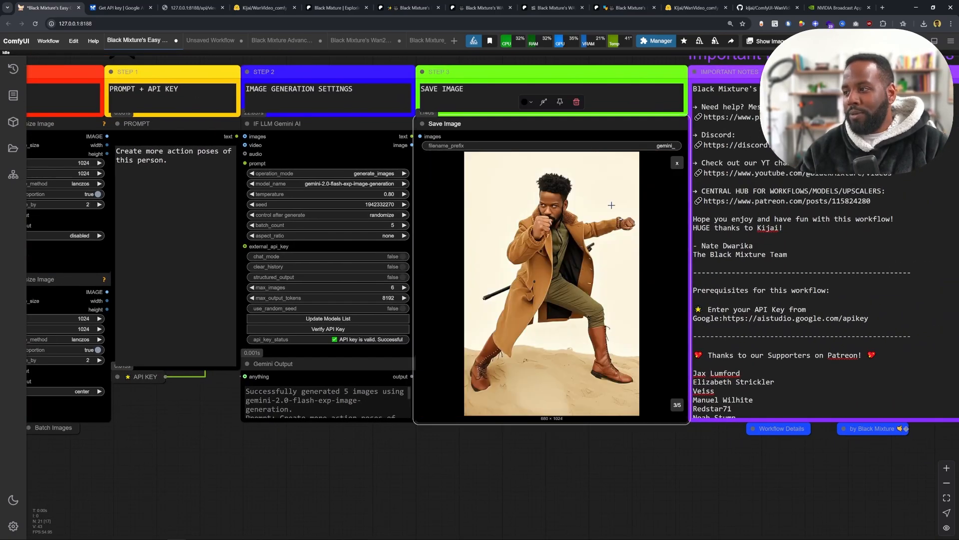
- Browse through the generated action-pose images in the preview
key("Left")
key("Left")
key("Left")
key("Left")
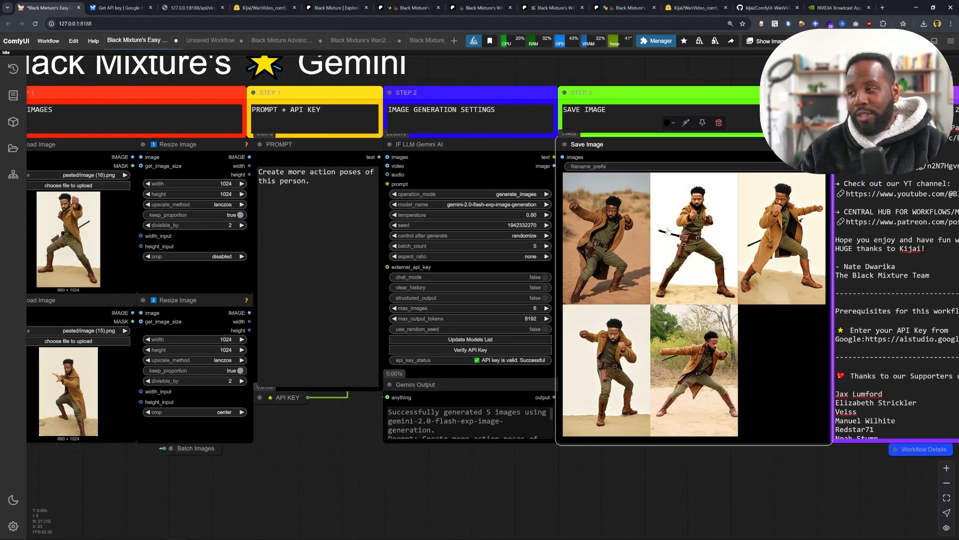
scroll(687, 295, "up", 2)
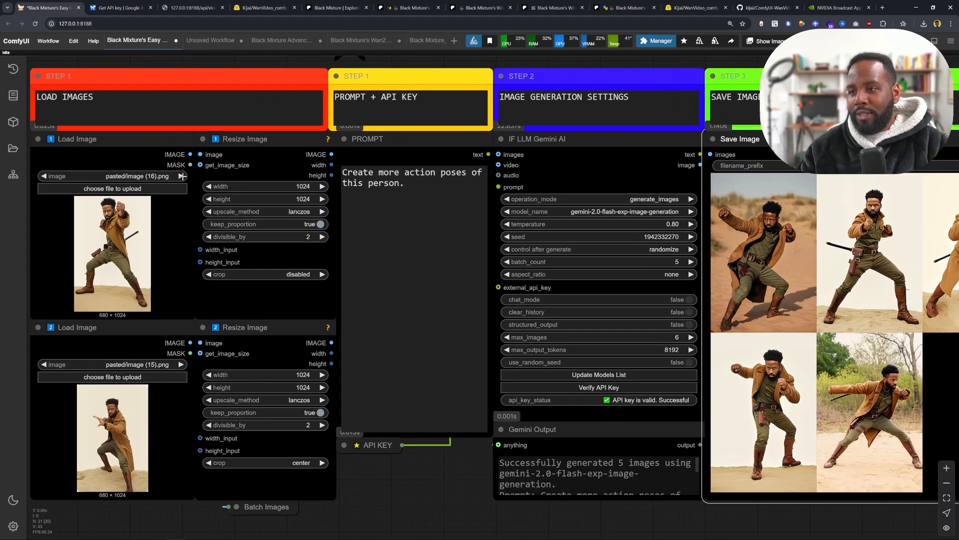
scroll(107, 174, "down", 2)
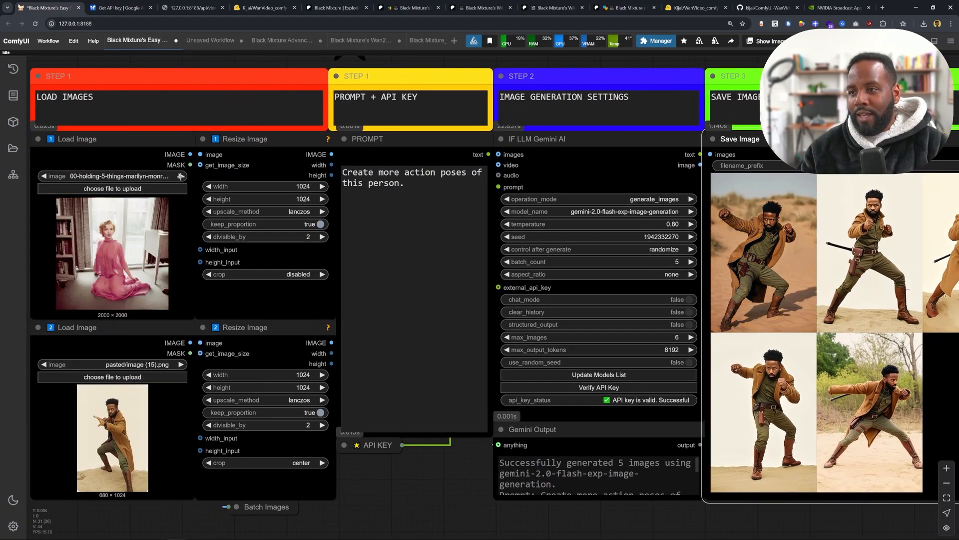
- Load the hippo-rider image into the second loader and change the prompt to "change the hippo to a tiger"
left_click(181, 364)
left_click_drag(418, 190, 331, 169)
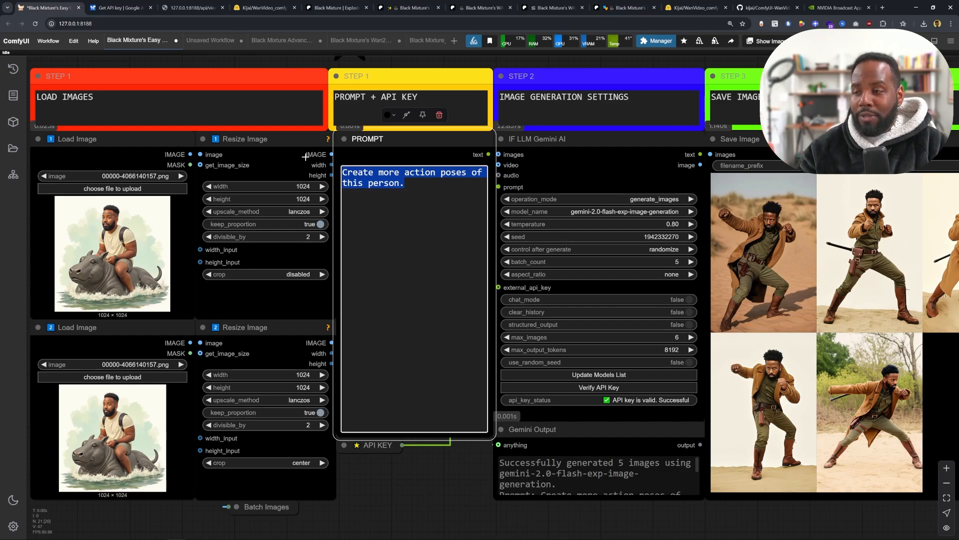
type("change the hippo to a tiger")
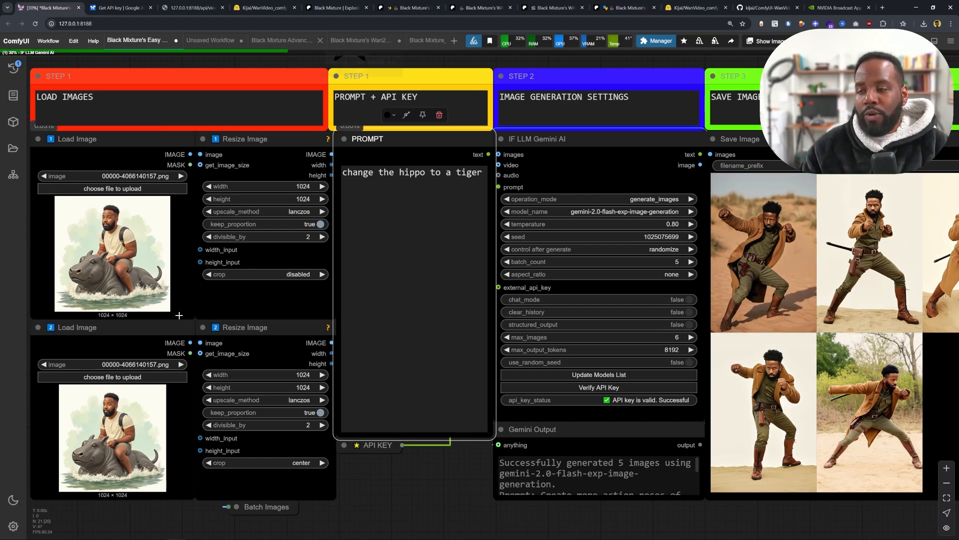
- Run the workflow to generate the tiger versions of the image
left_click_drag(624, 419, 536, 393)
scroll(411, 393, "down", 2)
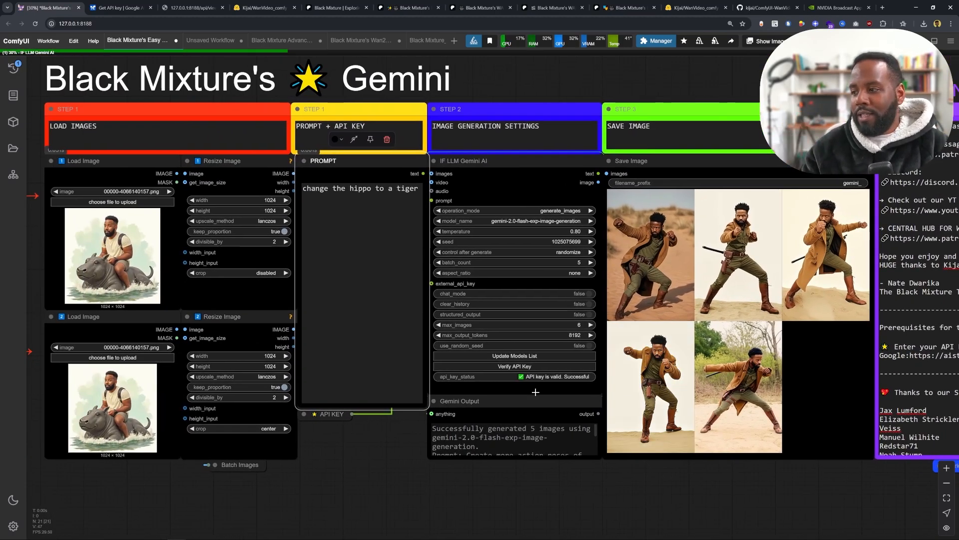
left_click_drag(536, 392, 652, 332)
scroll(523, 241, "up", 4)
scroll(498, 269, "down", 4)
scroll(652, 332, "down", 1)
scroll(259, 264, "up", 1)
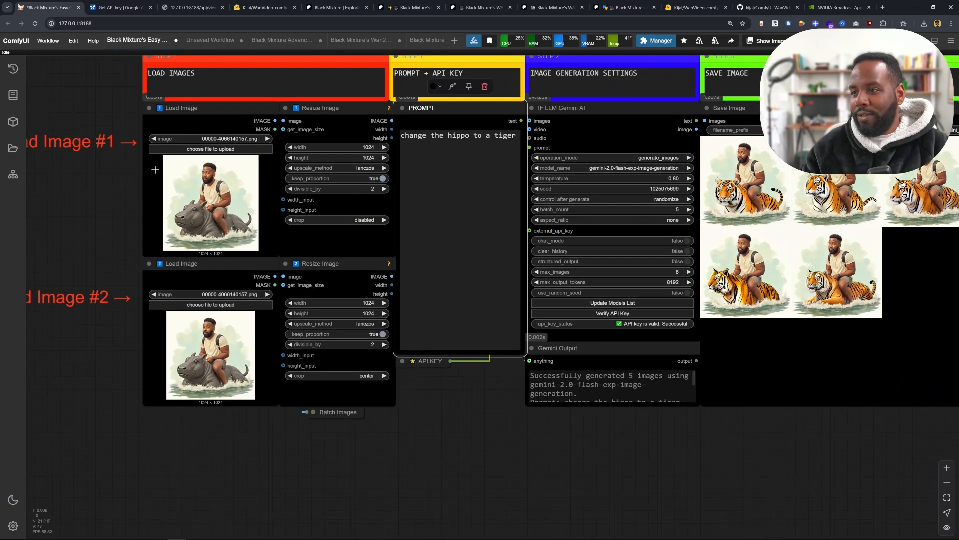
- Inspect the generated tiger images in the Save Image node, then switch to the Unsaved Workflow tab
left_click_drag(727, 250, 467, 279)
scroll(591, 301, "up", 3)
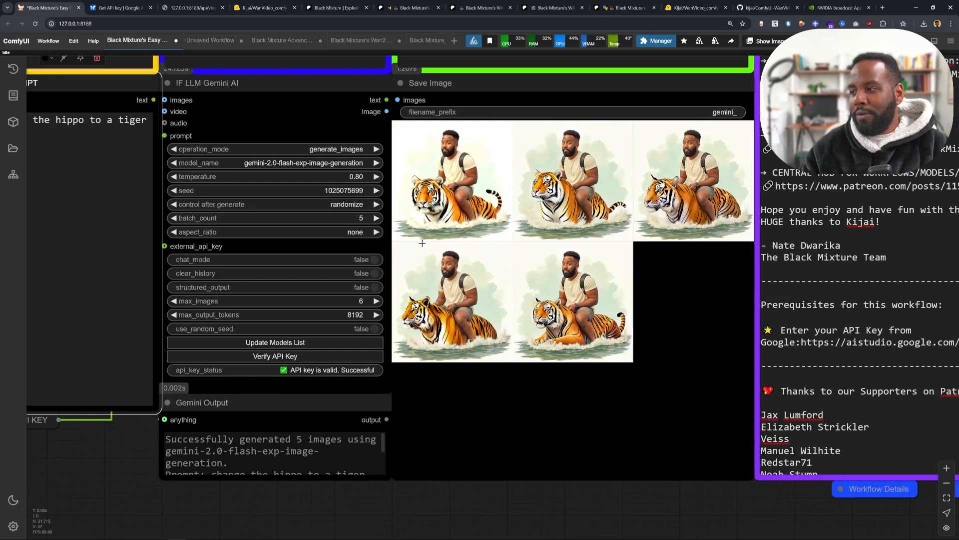
left_click(568, 321)
scroll(567, 322, "down", 1)
left_click(727, 151)
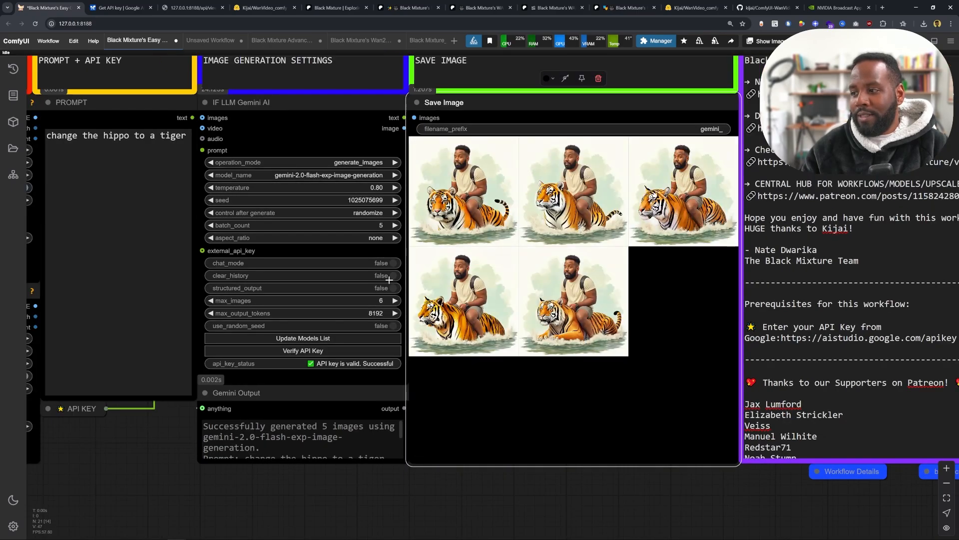
scroll(392, 275, "down", 3)
left_click_drag(510, 343, 609, 349)
left_click_drag(233, 373, 299, 371)
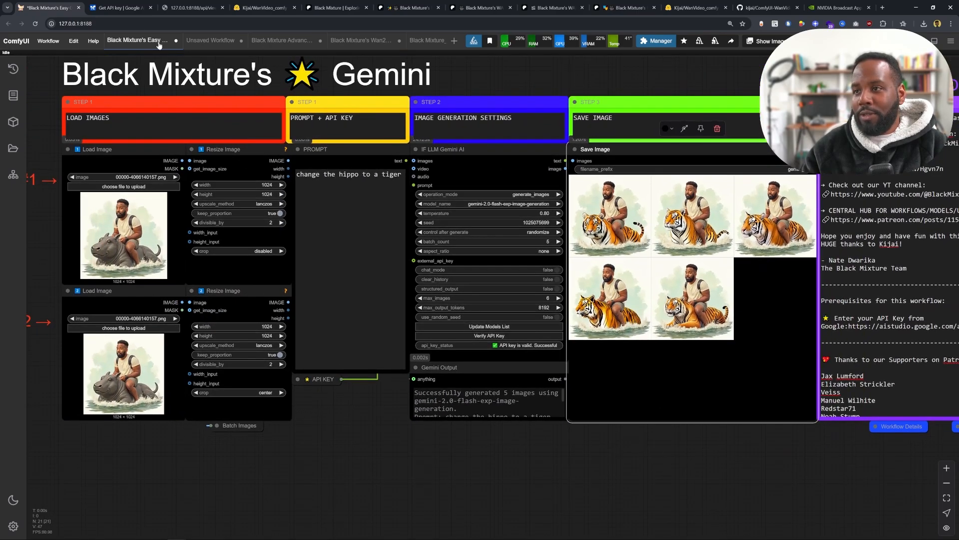
left_click(210, 40)
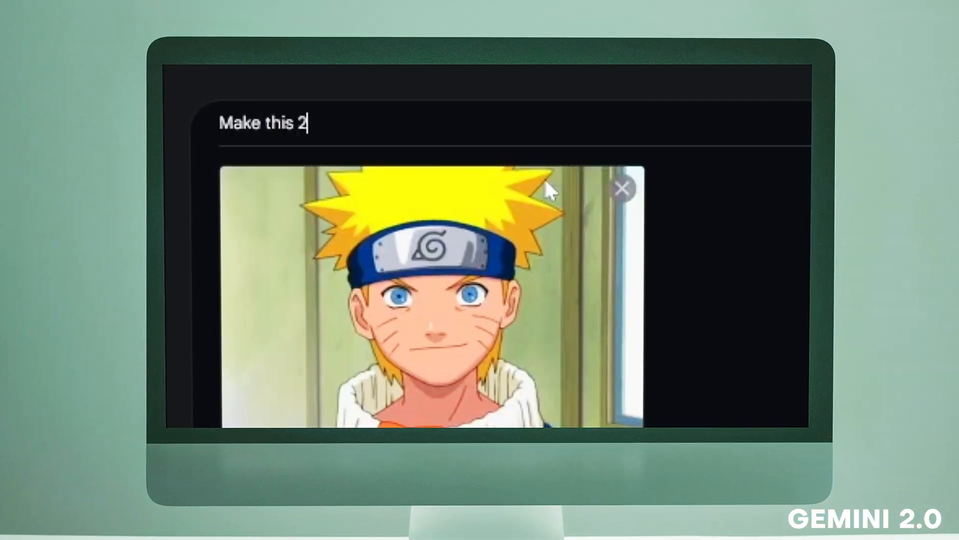
type("d character into a highly detailed 3D ")
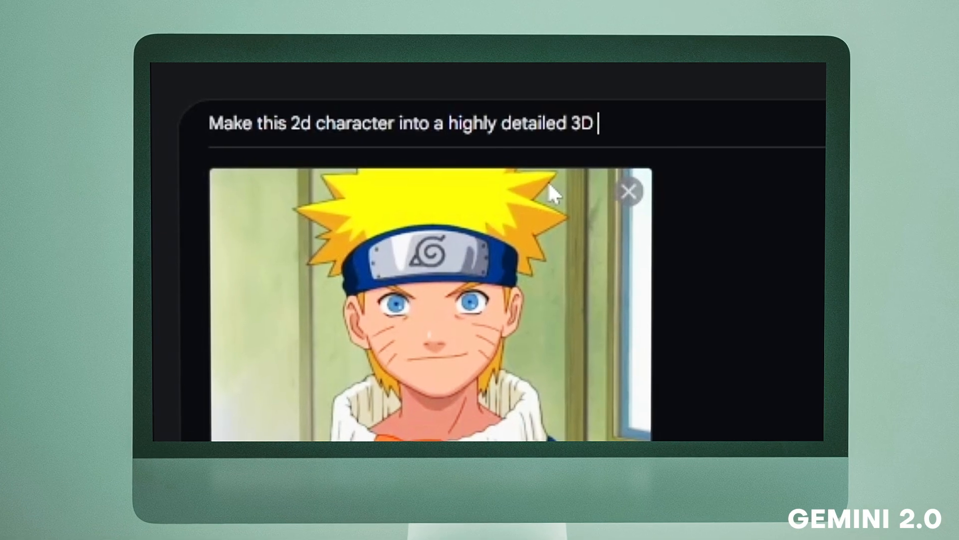
type("render")
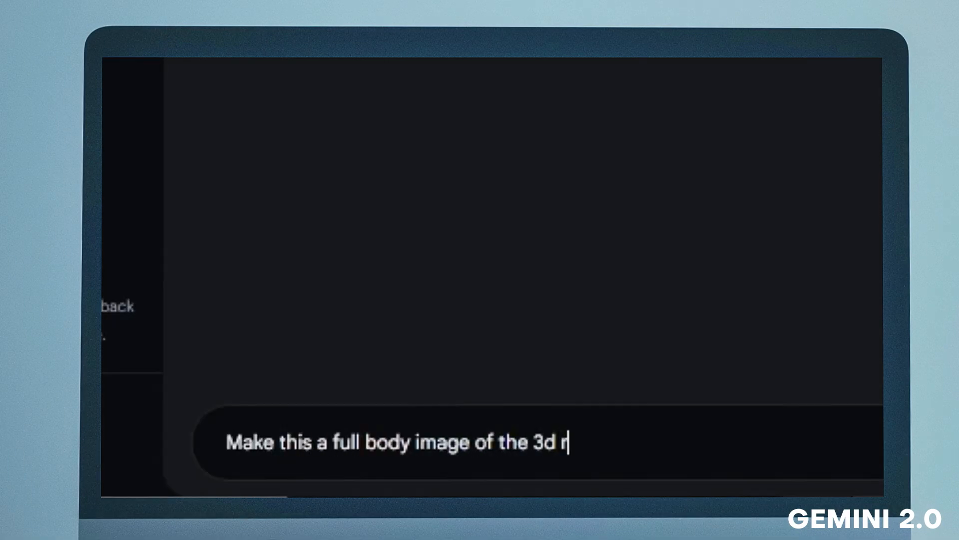
type("render")
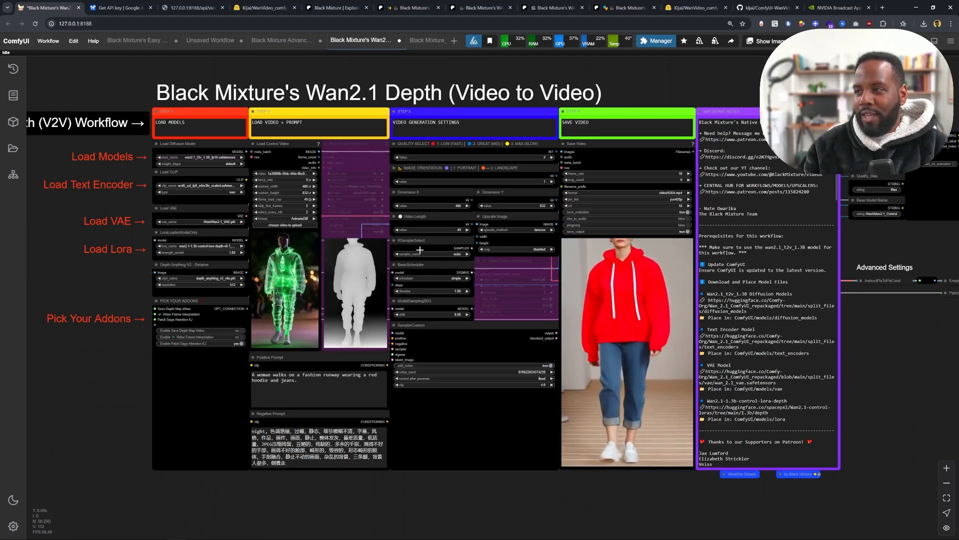
- Examine the Wan2.1 Depth video-to-video workflow, focusing on the control video and its depth map preview
left_click_drag(421, 247, 441, 246)
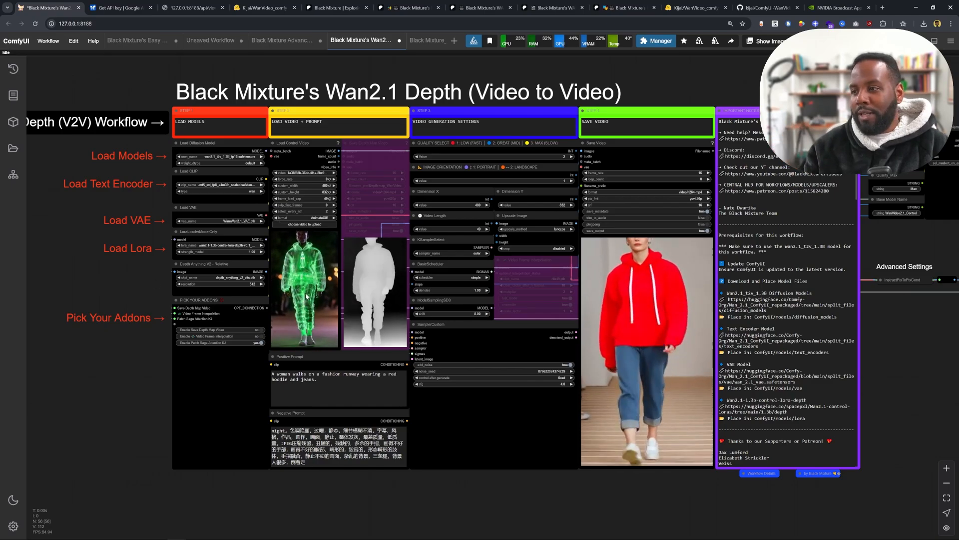
left_click_drag(534, 307, 441, 288)
scroll(236, 262, "up", 4)
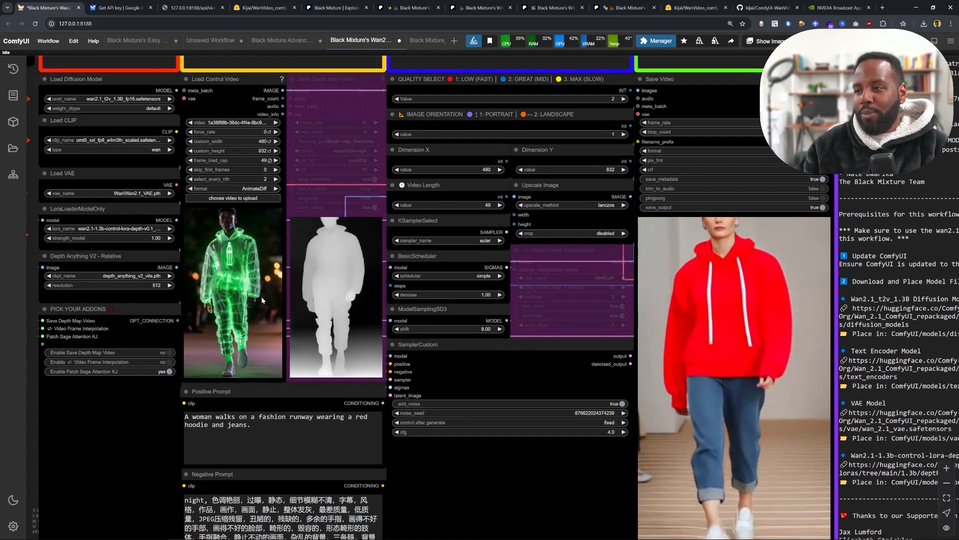
left_click_drag(279, 275, 281, 292)
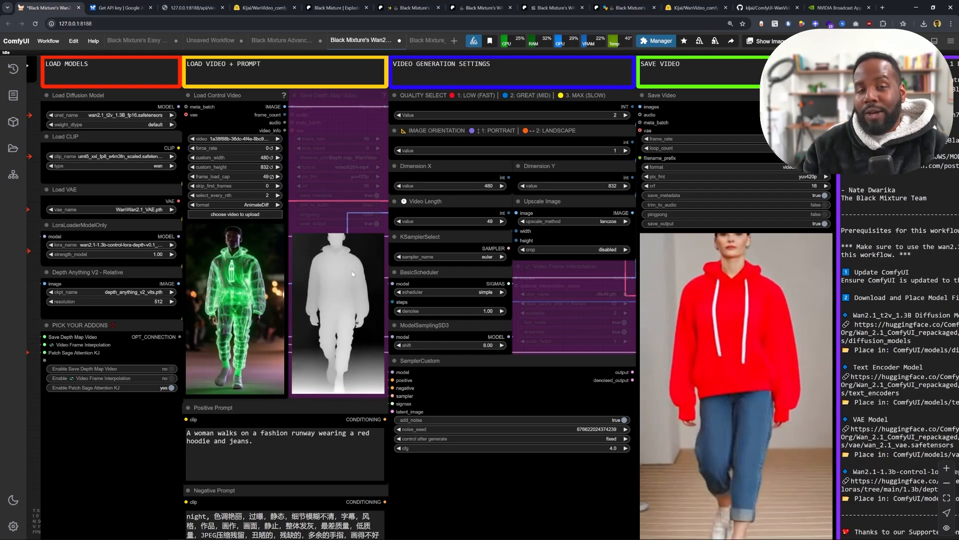
left_click_drag(272, 345, 206, 303)
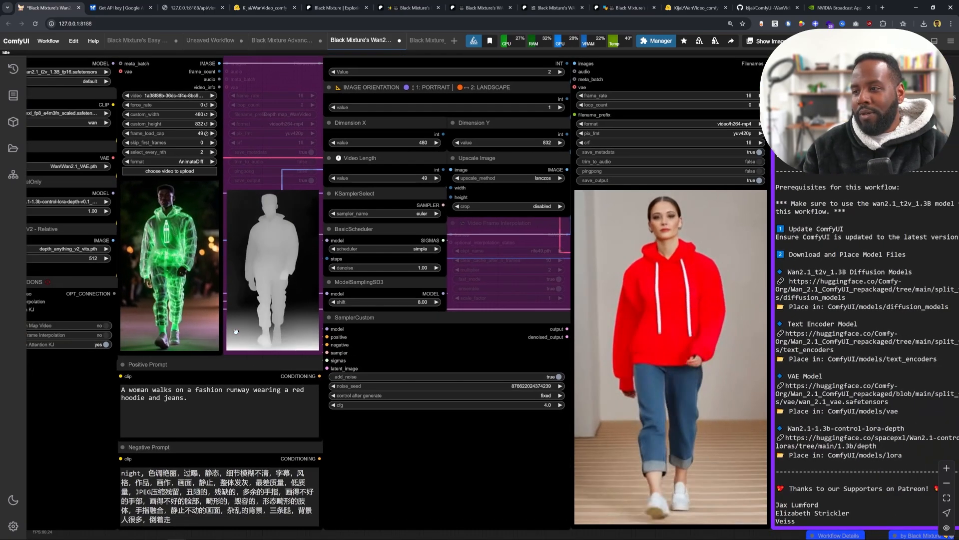
left_click_drag(171, 332, 219, 226)
left_click_drag(237, 294, 165, 283)
scroll(193, 198, "up", 8)
left_click_drag(198, 180, 273, 321)
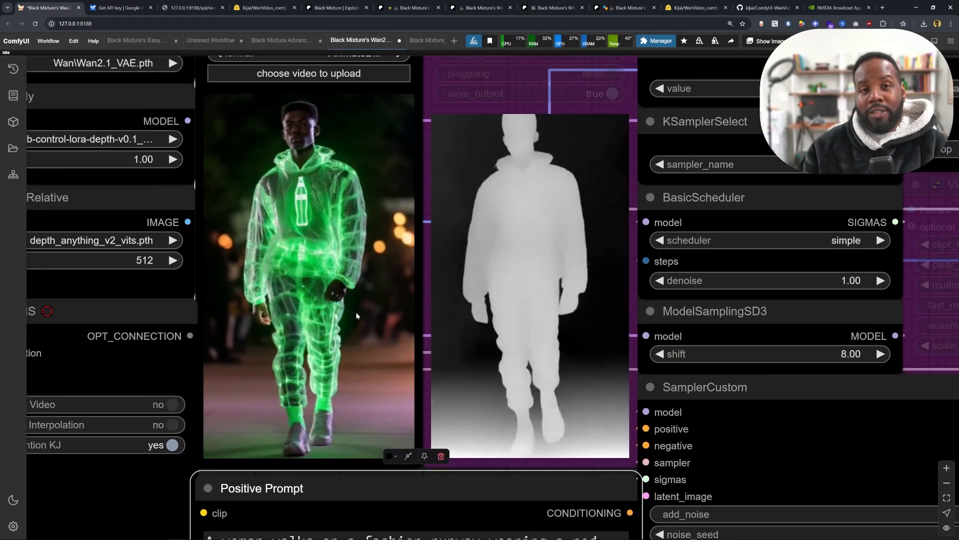
scroll(352, 299, "down", 1)
scroll(352, 300, "down", 3)
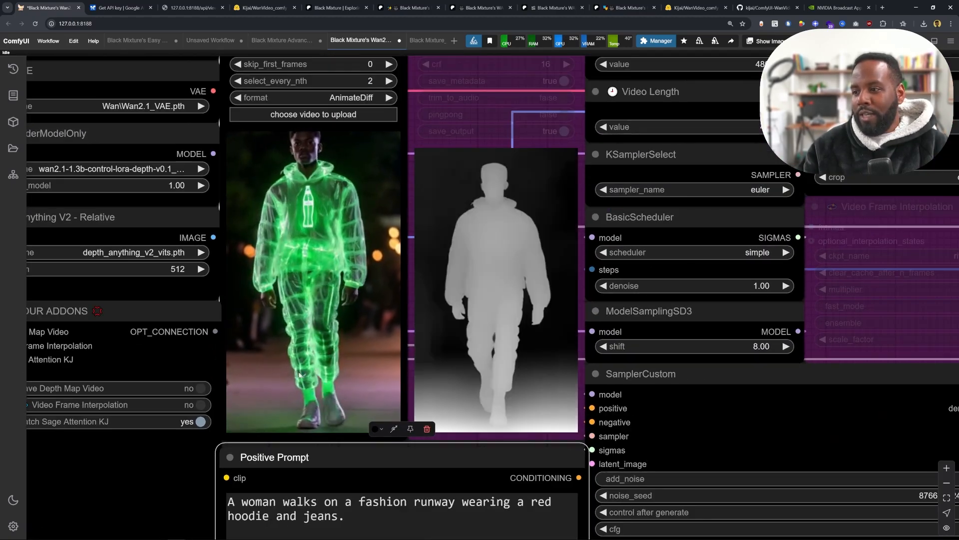
- Examine the Positive Prompt node and the generated output video in the depth workflow
left_click_drag(351, 300, 311, 221)
left_click_drag(314, 399, 211, 387)
left_click(319, 404)
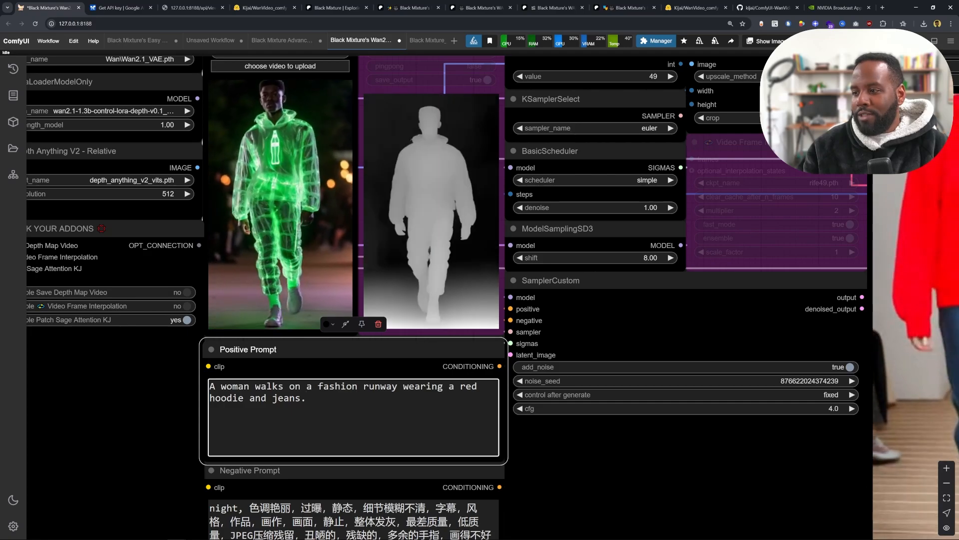
scroll(651, 307, "down", 1)
scroll(651, 306, "down", 2)
left_click_drag(694, 297, 460, 295)
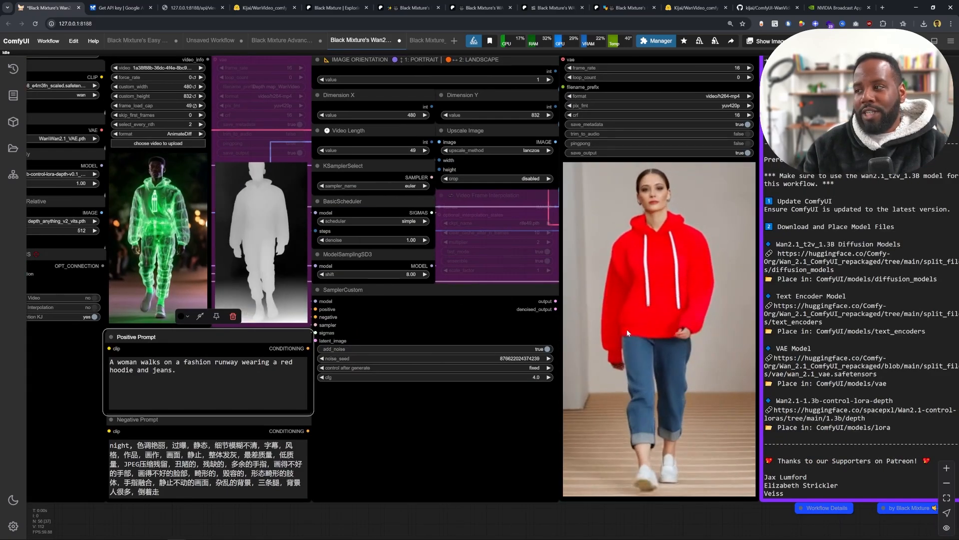
scroll(622, 274, "down", 1)
left_click_drag(230, 237, 337, 272)
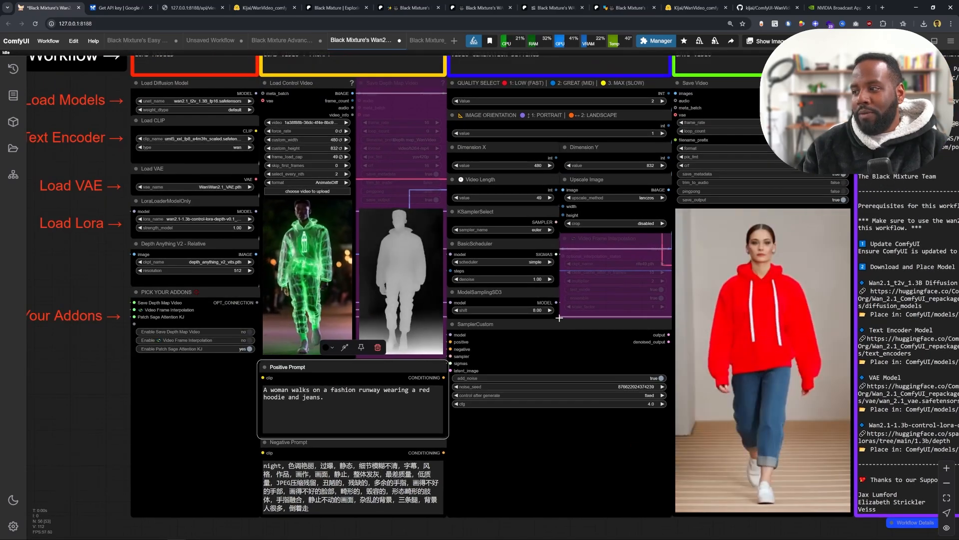
scroll(560, 320, "down", 1)
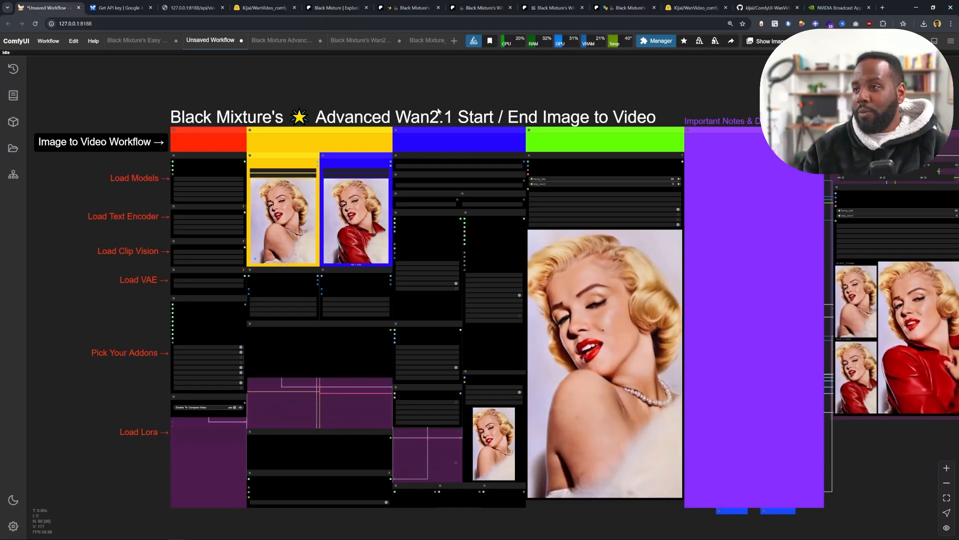
- Switch to the Black Mixture Patreon tab and browse to the poll post about the next release
left_click(324, 7)
scroll(330, 210, "down", 1)
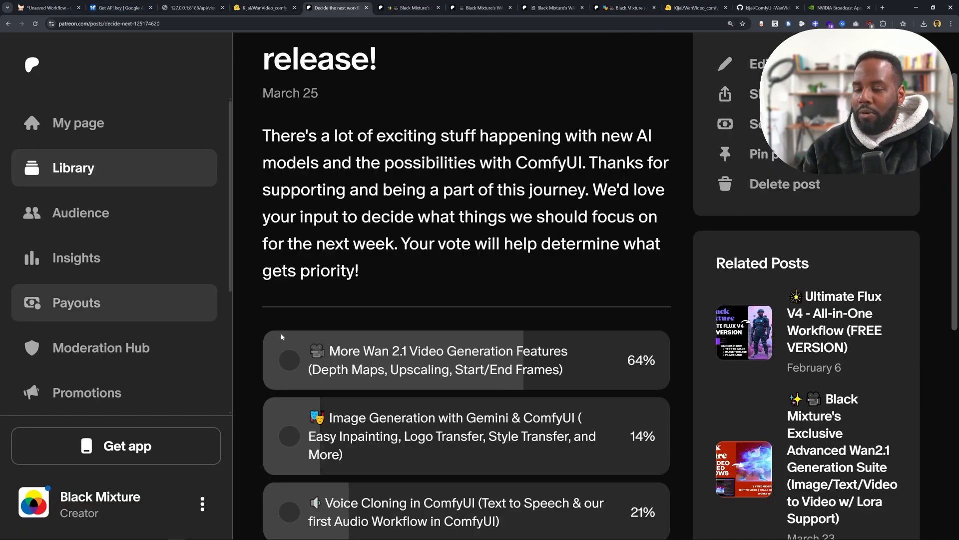
scroll(281, 333, "down", 1)
scroll(283, 333, "up", 1)
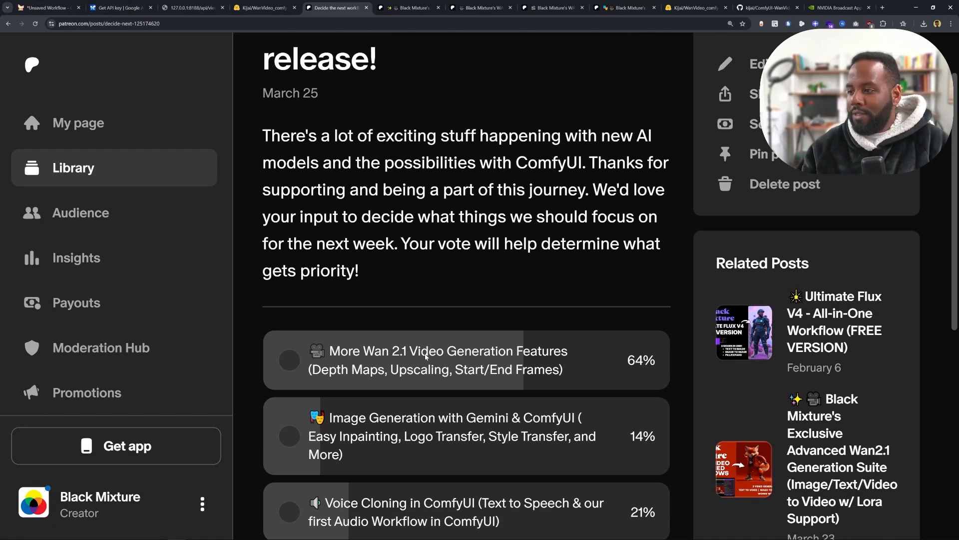
- Highlight the poll options, including the Wan 2.1 depth maps, upscaling and start/end frames features and voice cloning
left_click_drag(420, 355, 551, 369)
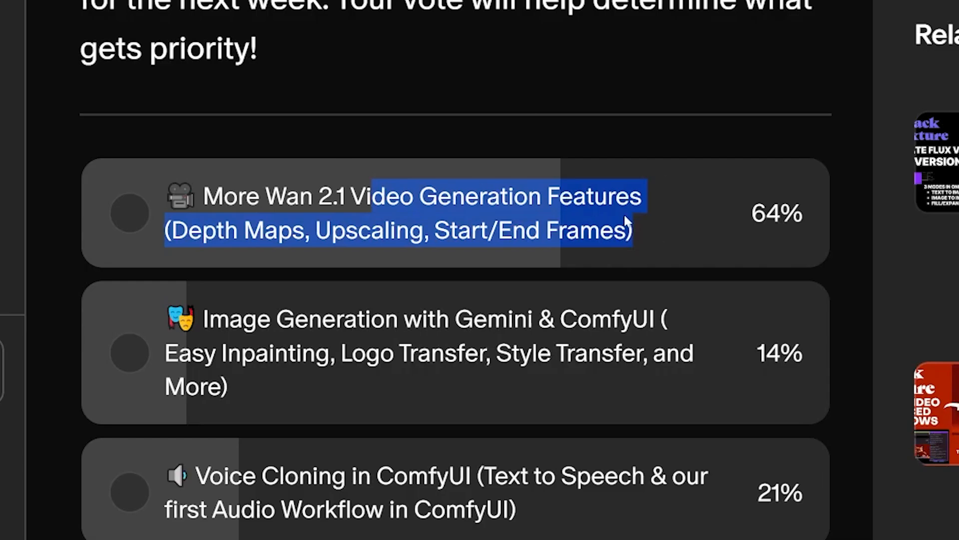
left_click(653, 245)
left_click_drag(421, 216, 360, 226)
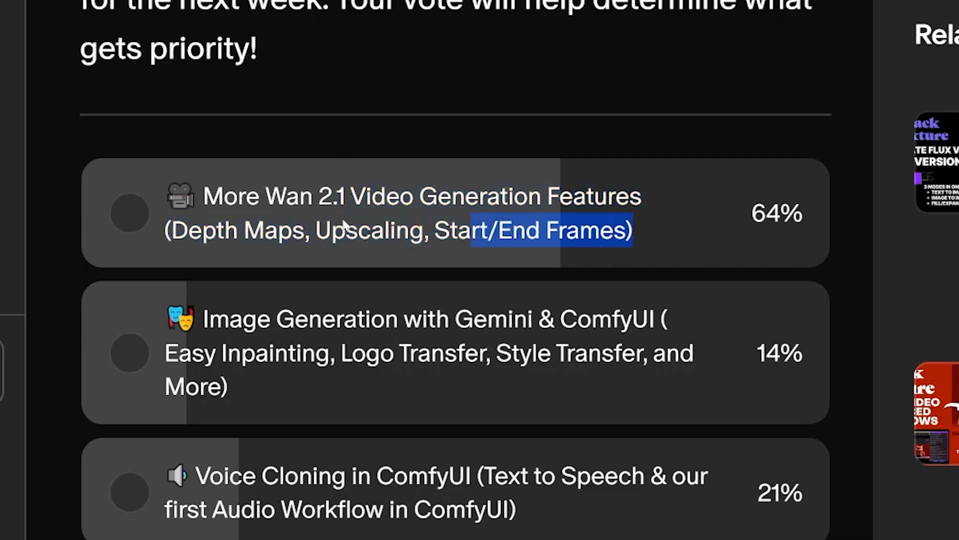
left_click(178, 240)
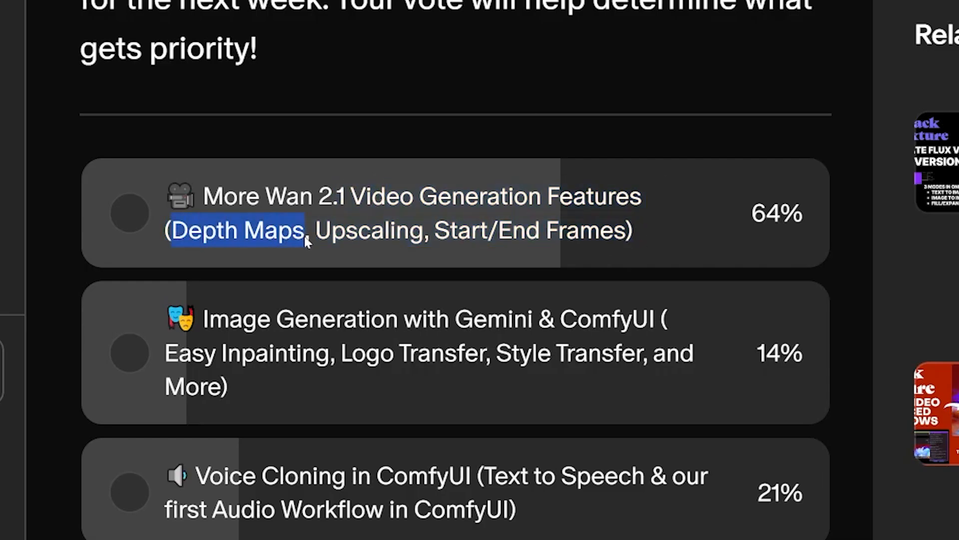
left_click_drag(310, 241, 435, 241)
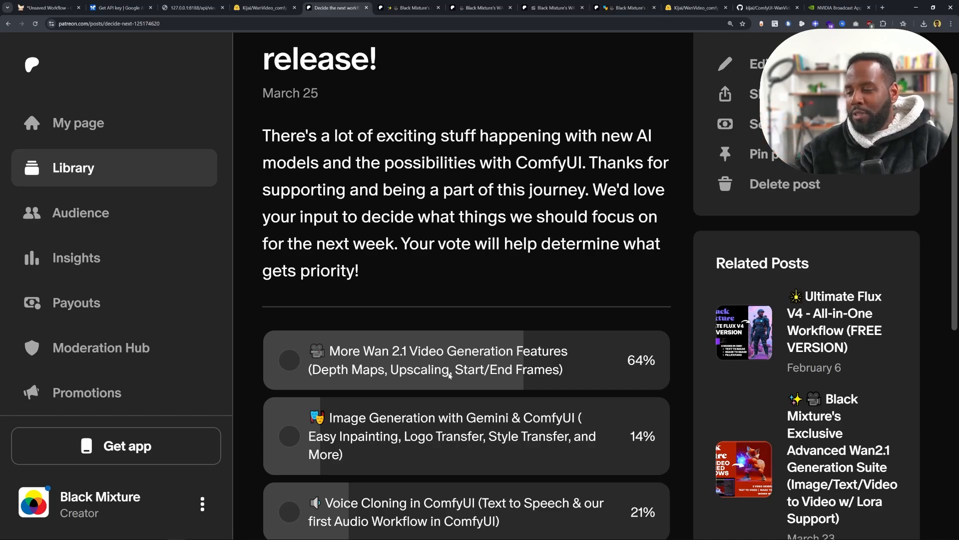
left_click_drag(461, 379, 544, 373)
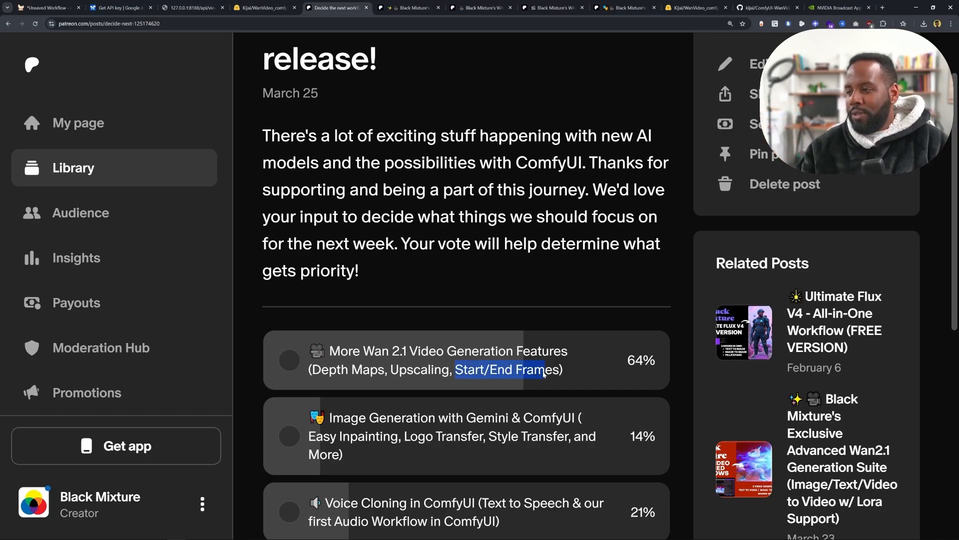
left_click(570, 374)
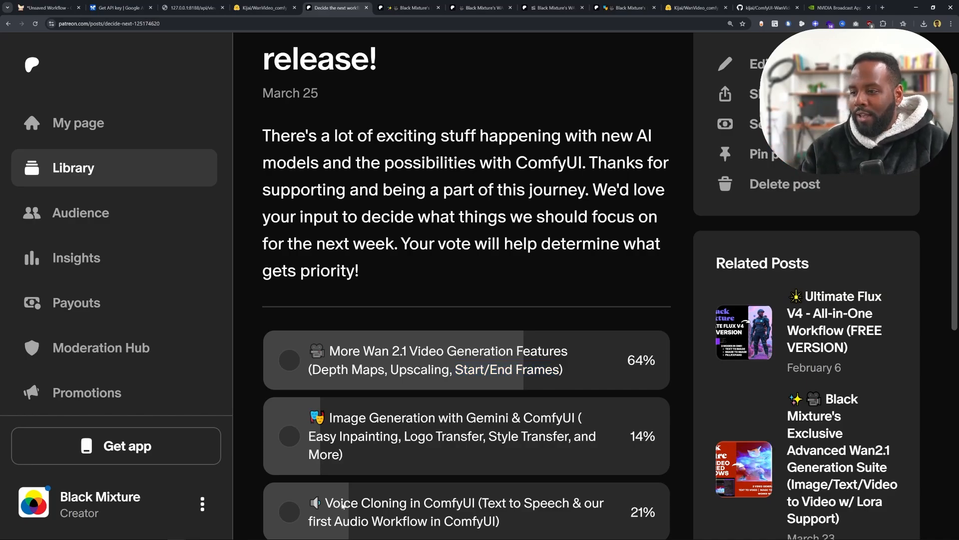
left_click_drag(522, 529, 325, 511)
left_click(533, 525)
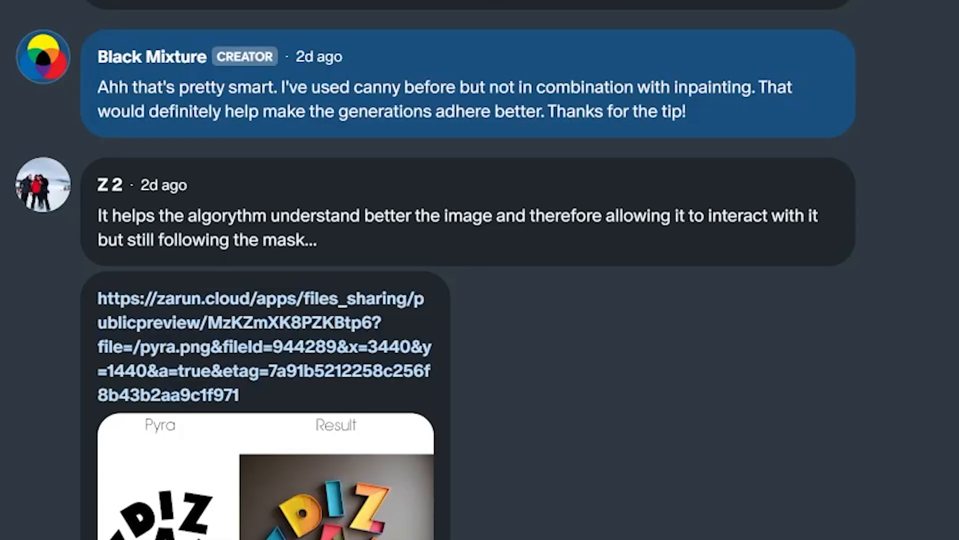
- Scroll through the comment thread discussing the pyracanny inpainting method
scroll(480, 270, "up", 3)
scroll(479, 270, "up", 6)
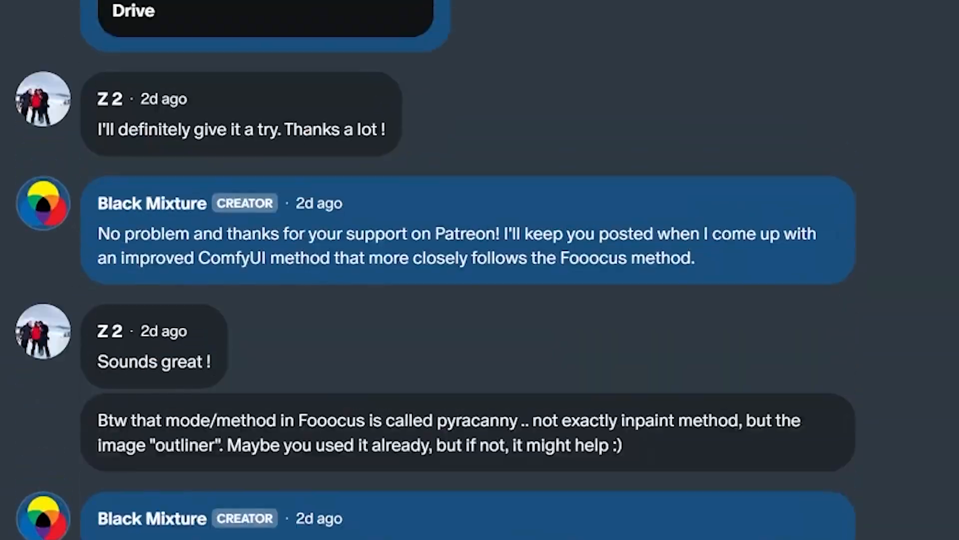
scroll(479, 270, "down", 2)
scroll(286, 330, "down", 6)
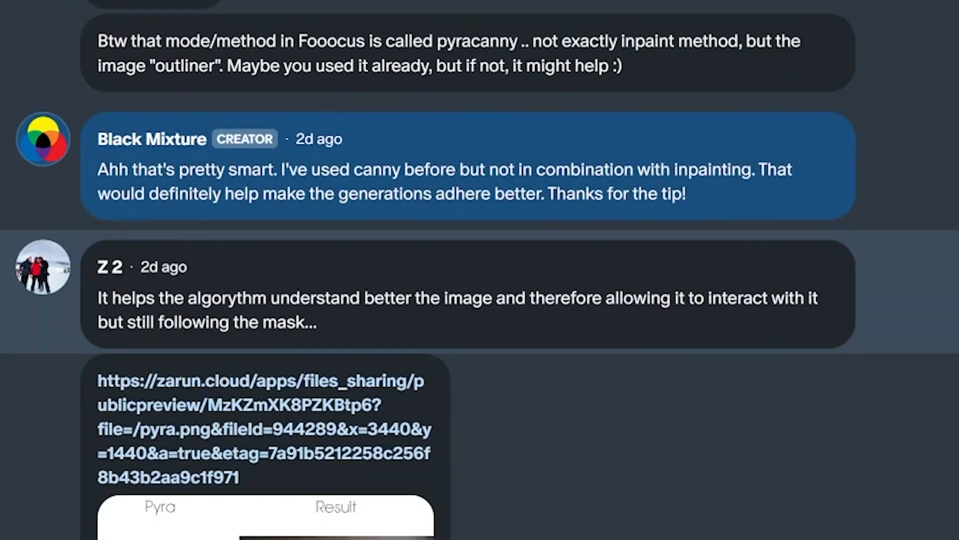